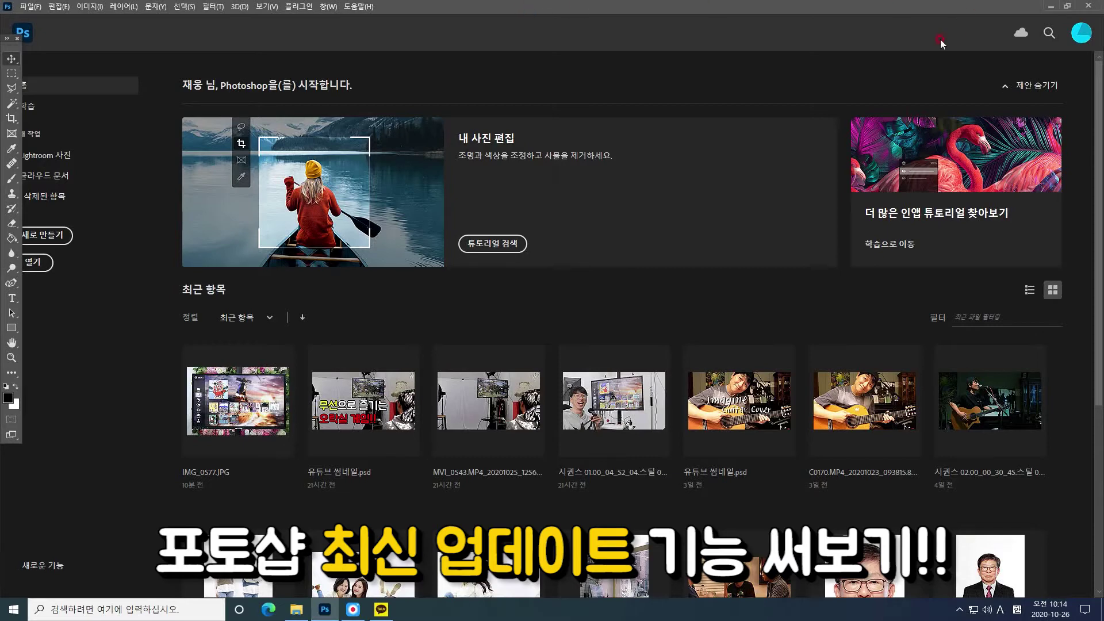
Open the KakaoTalk highway photo with the cloudy blue sky from Recent files
double_click(914, 9)
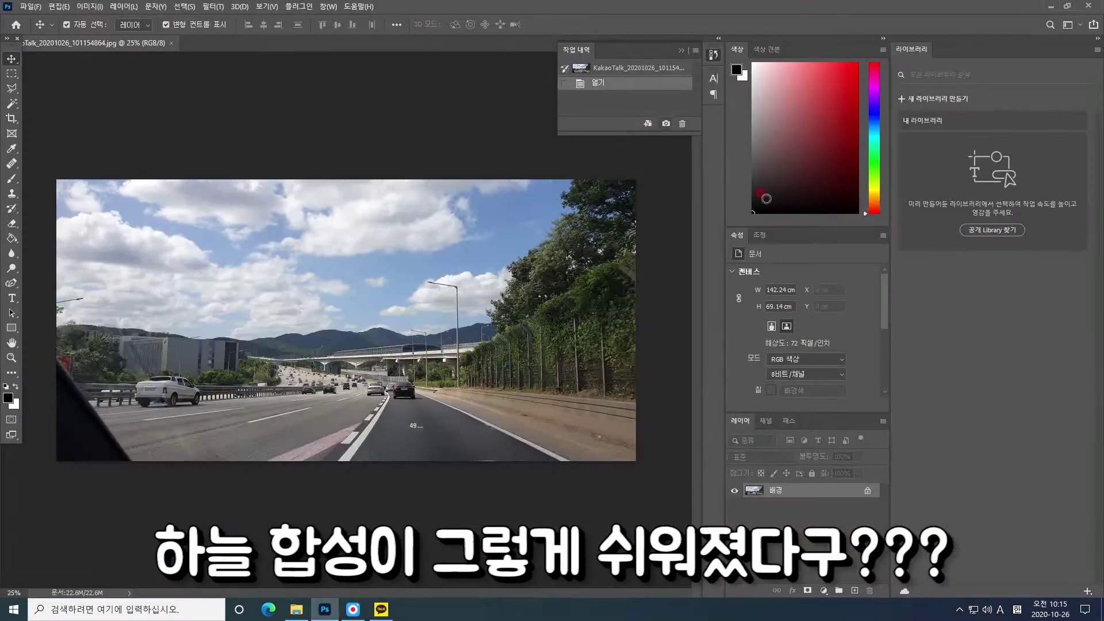
click(211, 6)
mouse_move(60, 6)
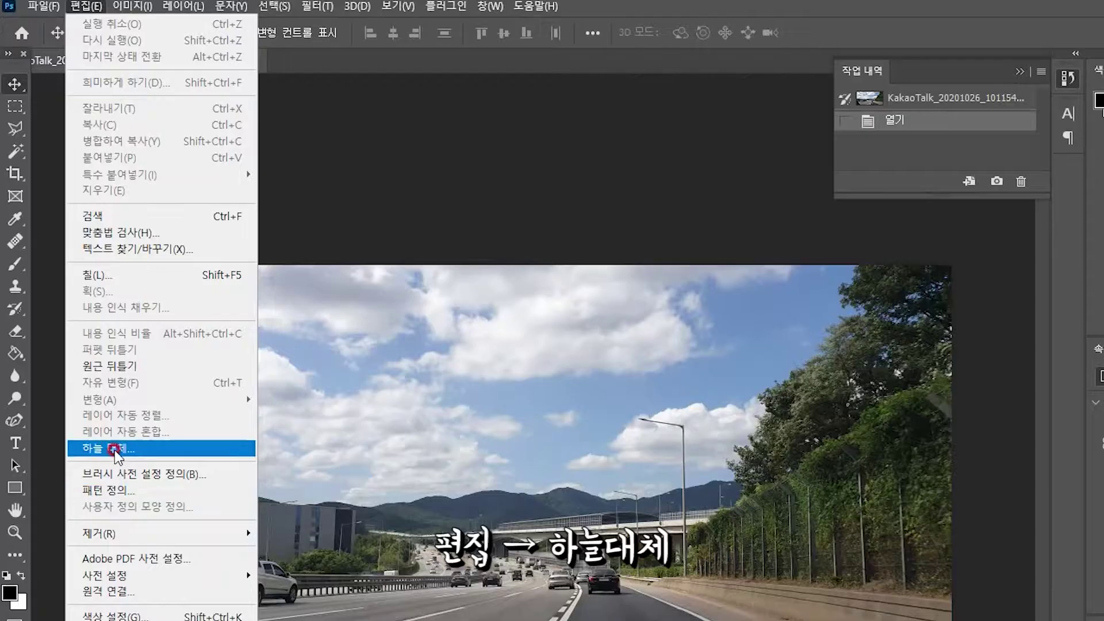
Replace the highway's cloudy sky with a blue-to-orange sunset sky, toggling Preview to compare
click(114, 450)
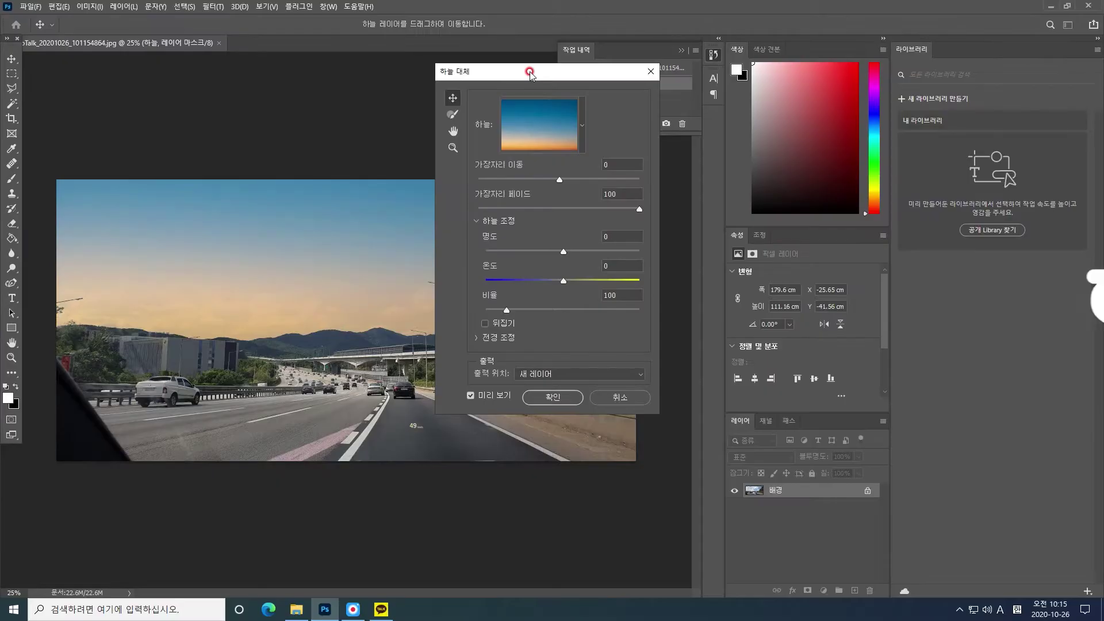
drag(530, 72, 770, 96)
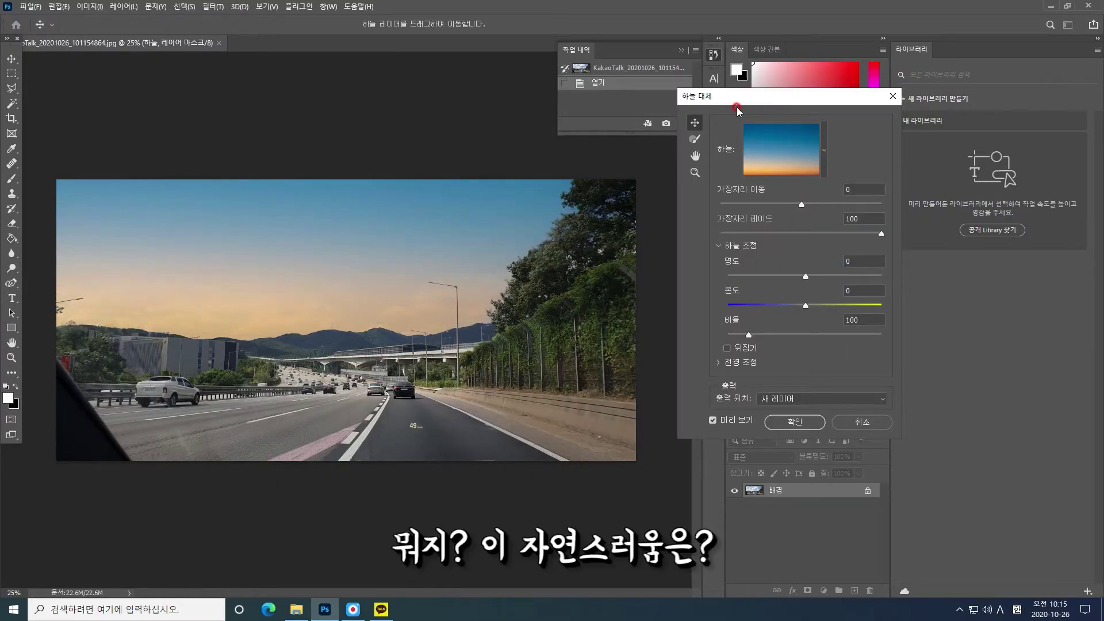
click(713, 421)
click(713, 420)
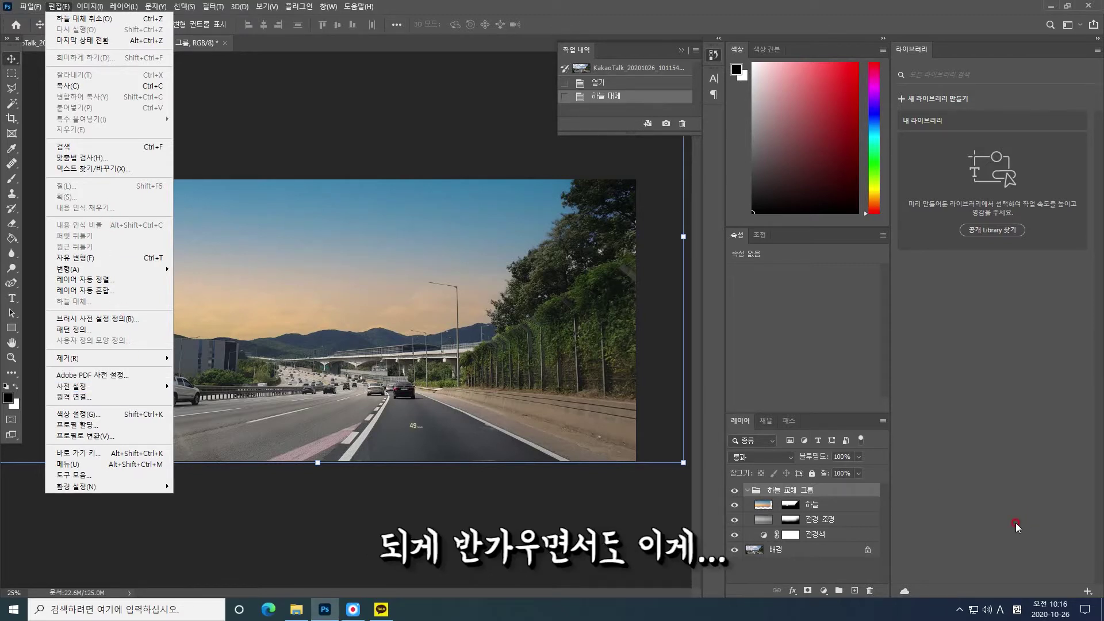
Hide the first sky group and select the original background photo layer
click(798, 552)
click(734, 490)
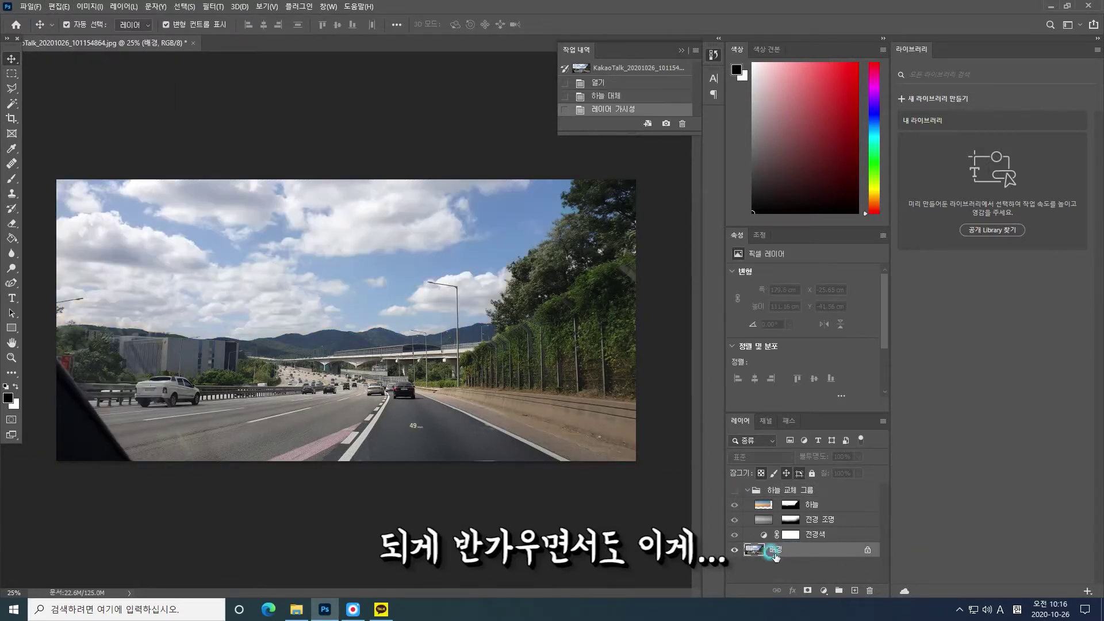
click(92, 6)
mouse_move(123, 5)
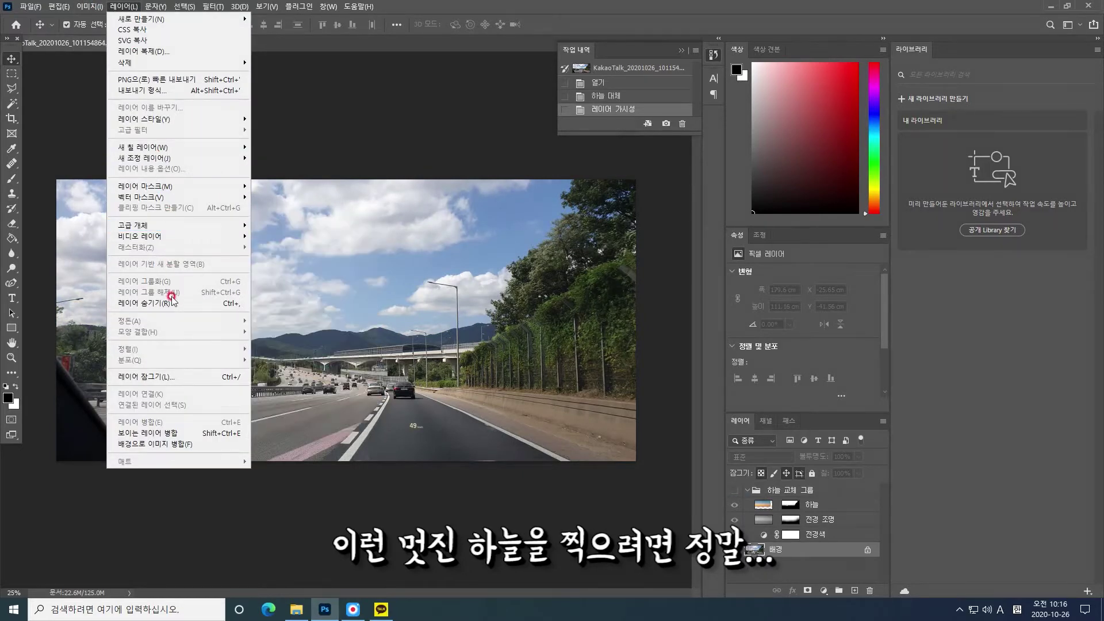
Run a second Sky Replacement and pick the grey rainbow sky from the presets
click(81, 302)
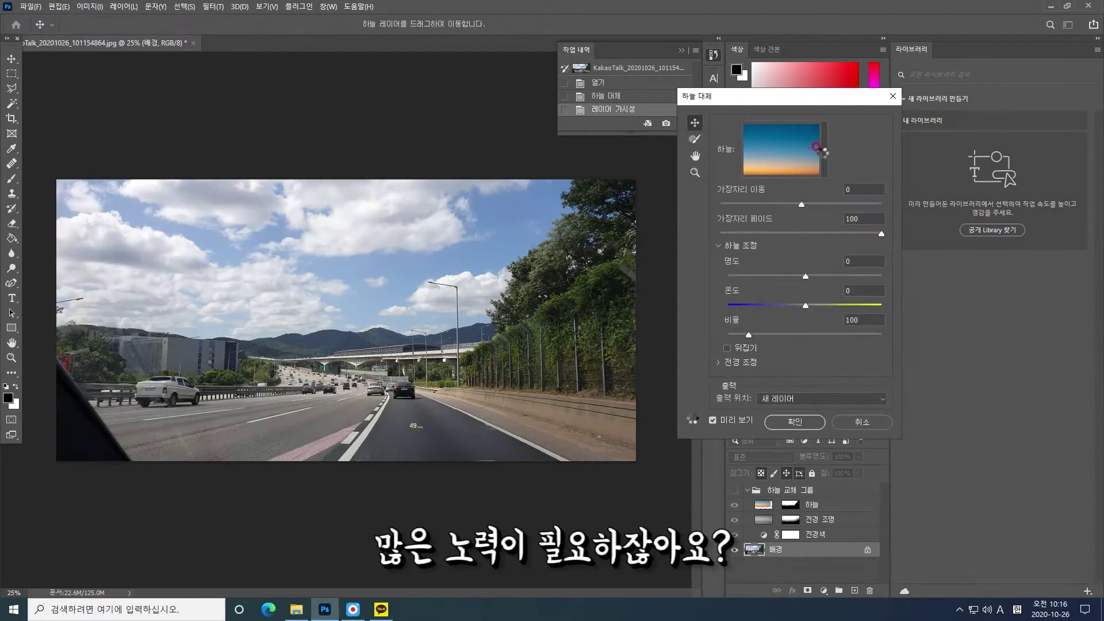
click(823, 150)
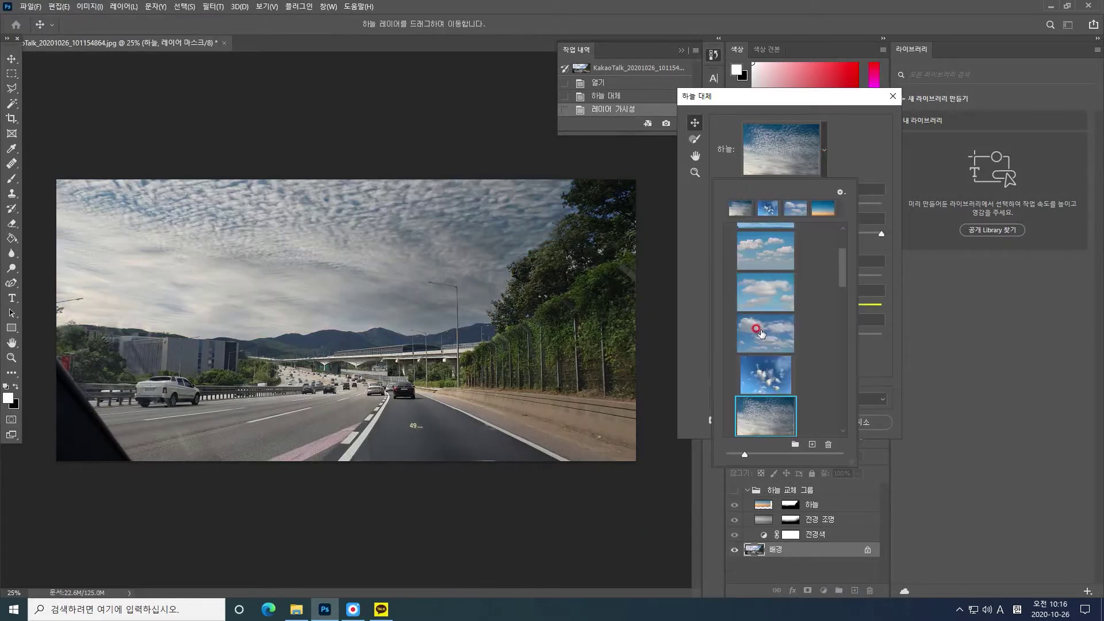
scroll(762, 336, down, 3)
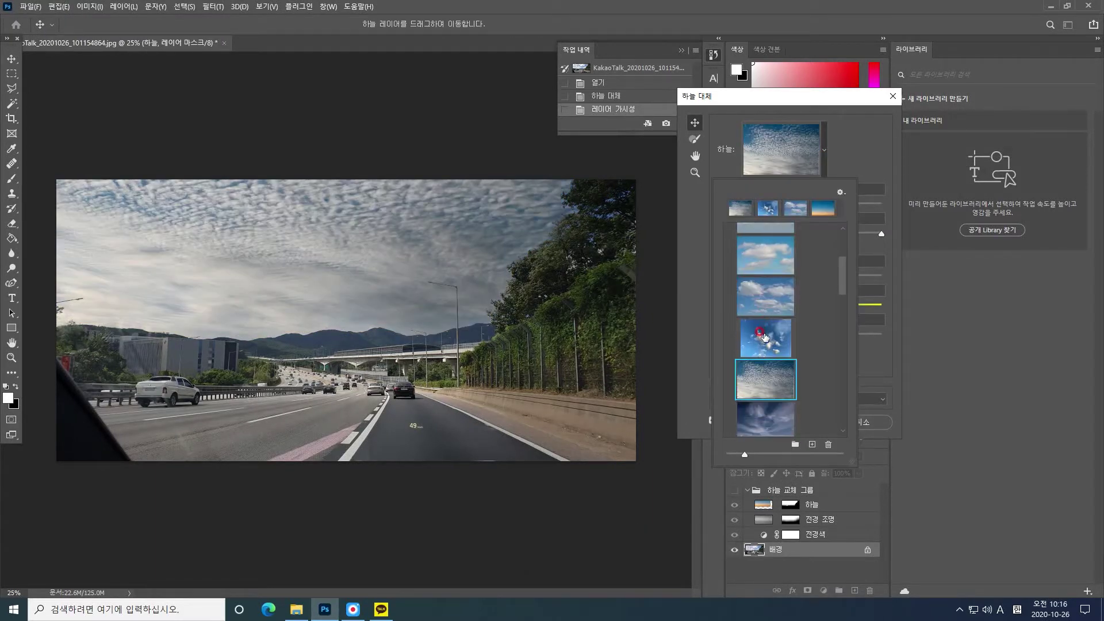
scroll(765, 339, down, 3)
click(770, 357)
scroll(782, 382, down, 2)
scroll(782, 382, up, 2)
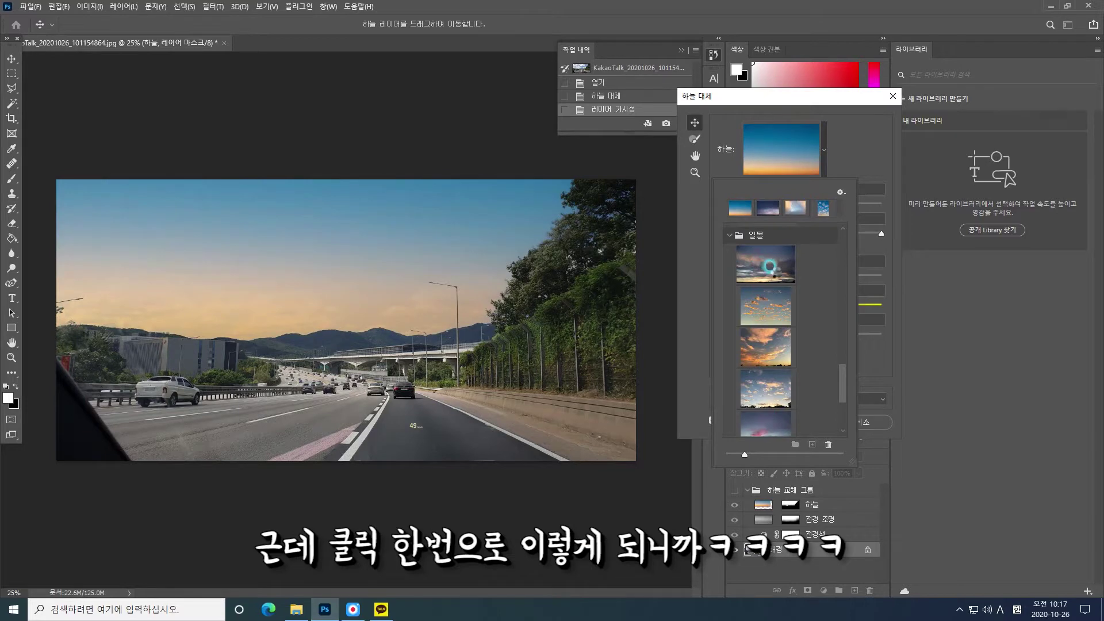
click(766, 270)
scroll(769, 364, up, 1)
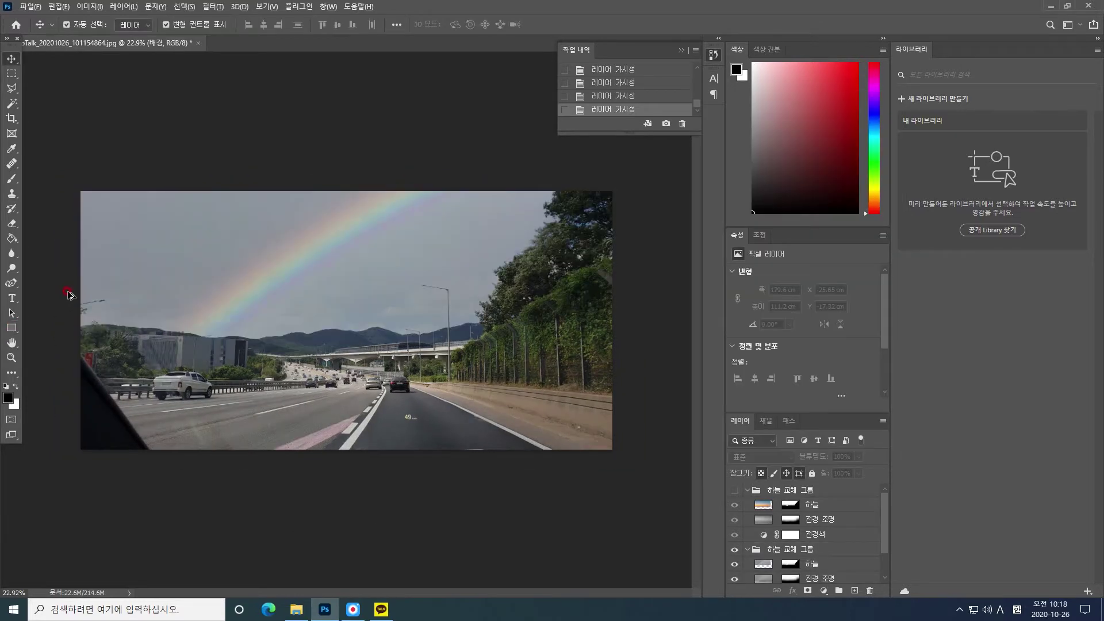
Zoom into the street lamp and toggle the second sky group to compare its edges
scroll(70, 290, up, 3)
scroll(70, 291, up, 3)
scroll(97, 338, up, 2)
scroll(406, 312, up, 2)
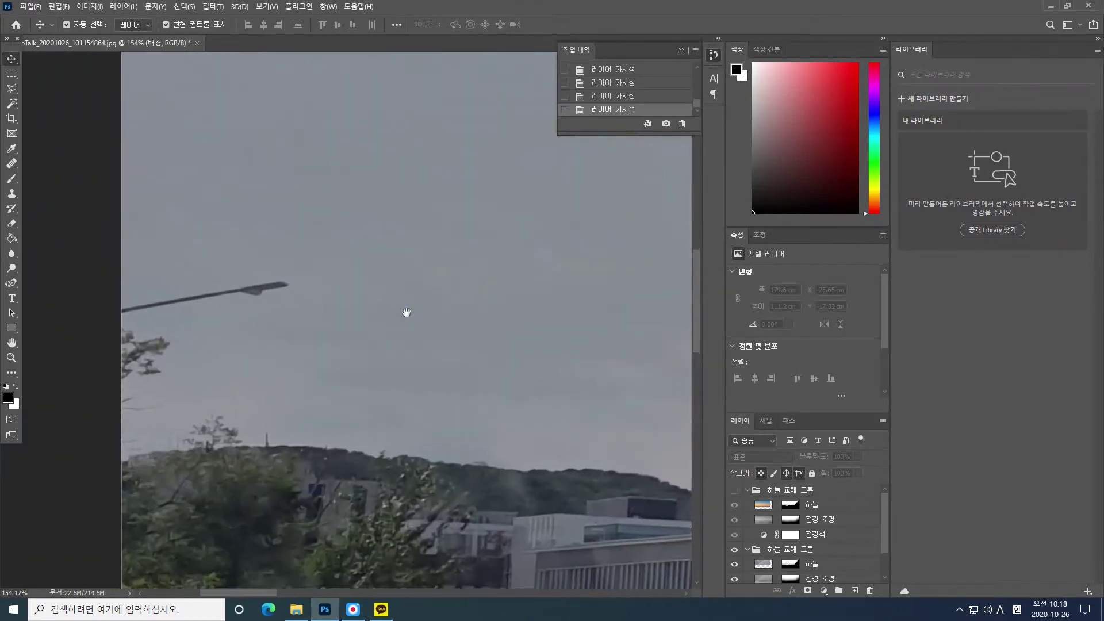
scroll(193, 306, up, 1)
scroll(207, 313, up, 1)
scroll(656, 424, up, 1)
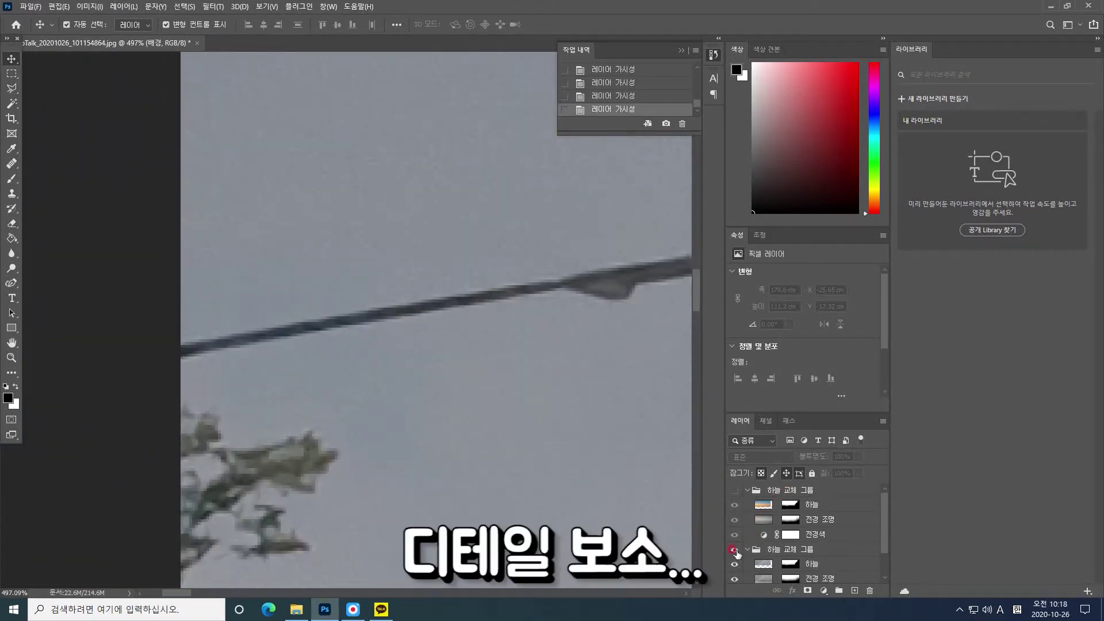
click(734, 550)
click(734, 550)
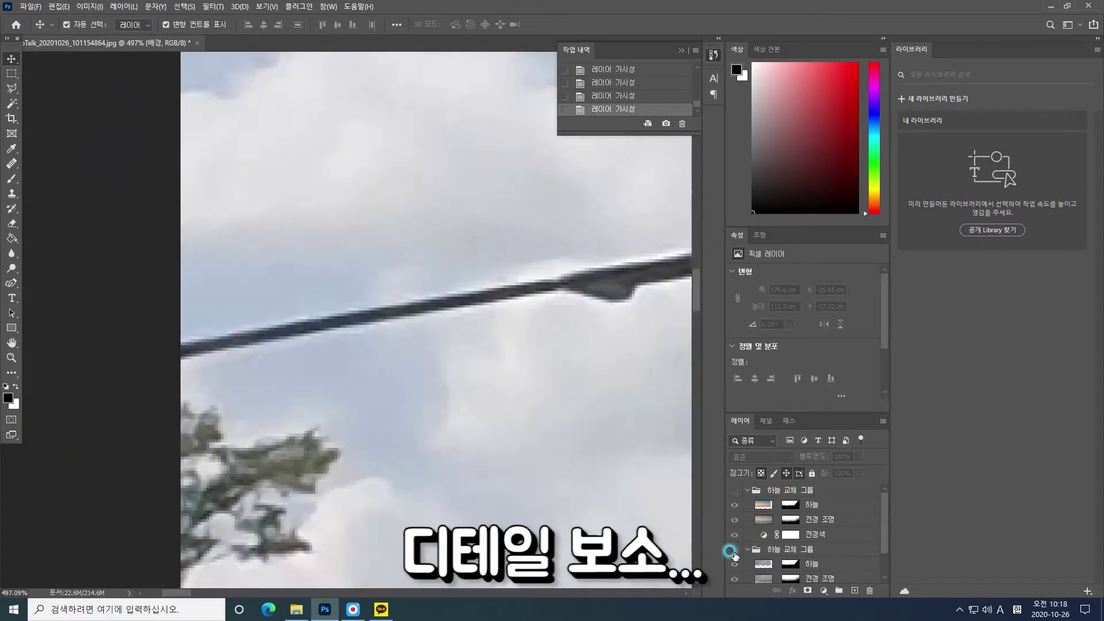
Pan to the tree and compare the sky around it with the second sky group on and off
scroll(345, 394, down, 3)
scroll(353, 395, down, 2)
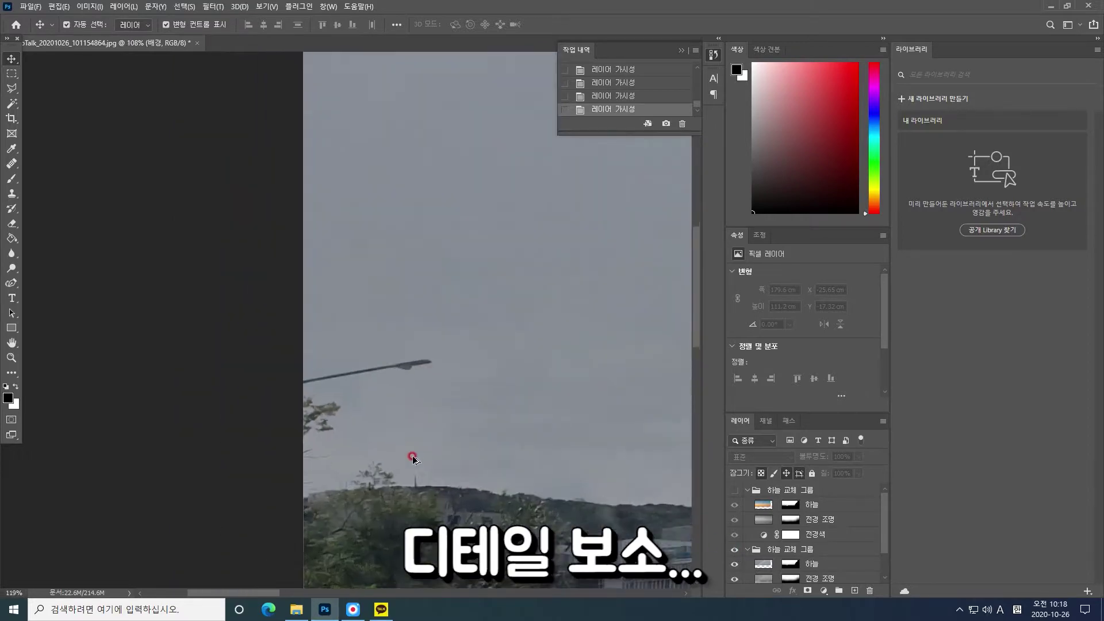
scroll(324, 523, up, 2)
scroll(324, 523, up, 1)
scroll(333, 485, up, 1)
scroll(358, 476, down, 1)
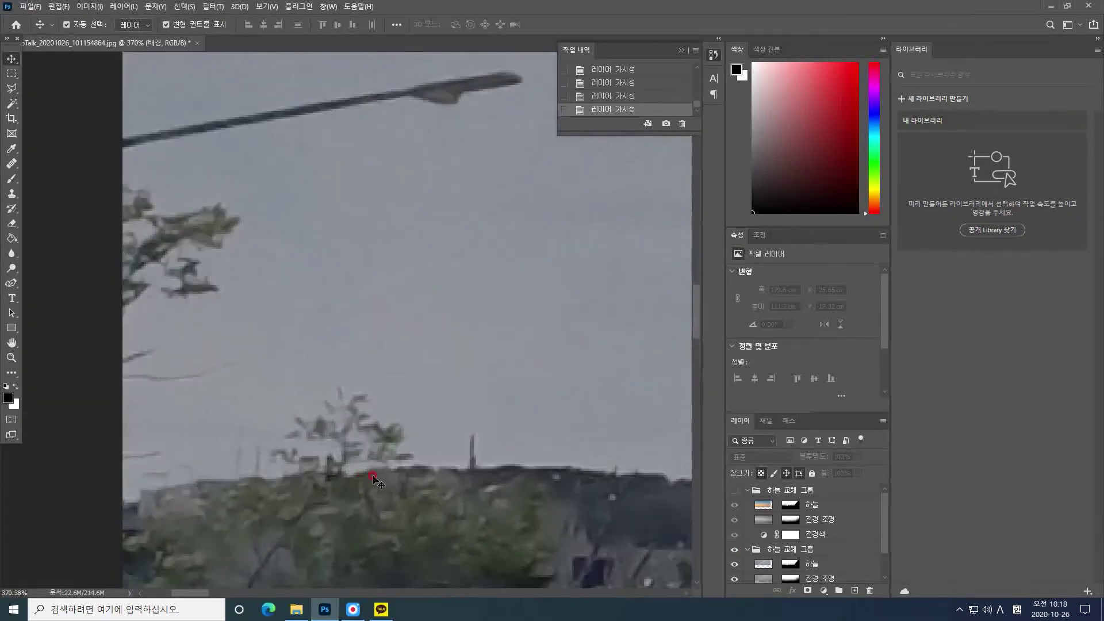
scroll(150, 443, up, 2)
scroll(464, 452, right, 5)
click(734, 551)
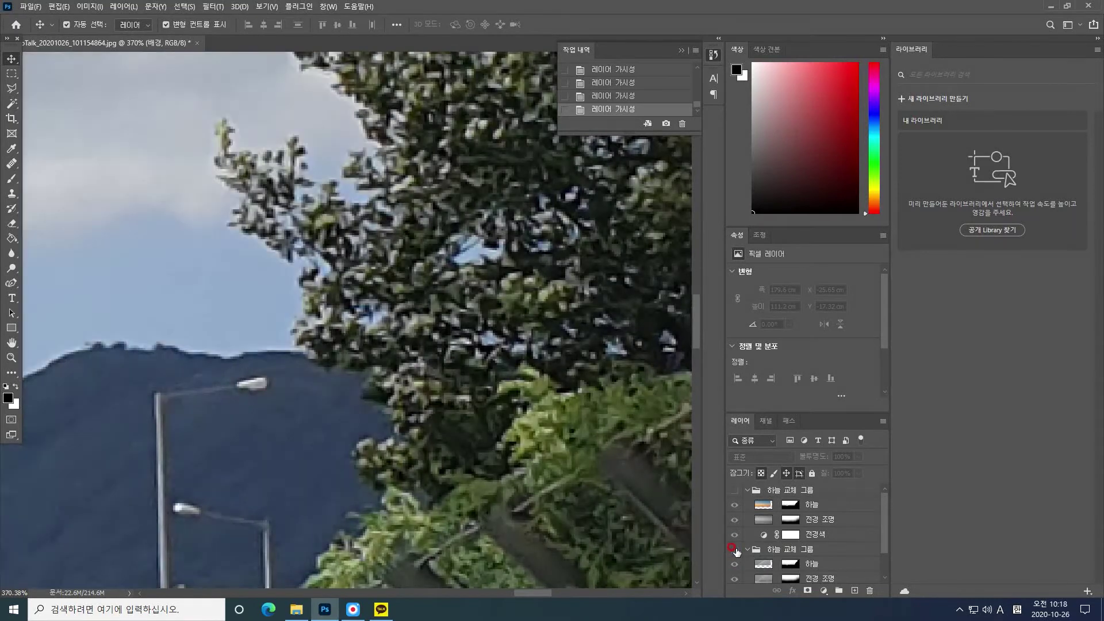
click(735, 551)
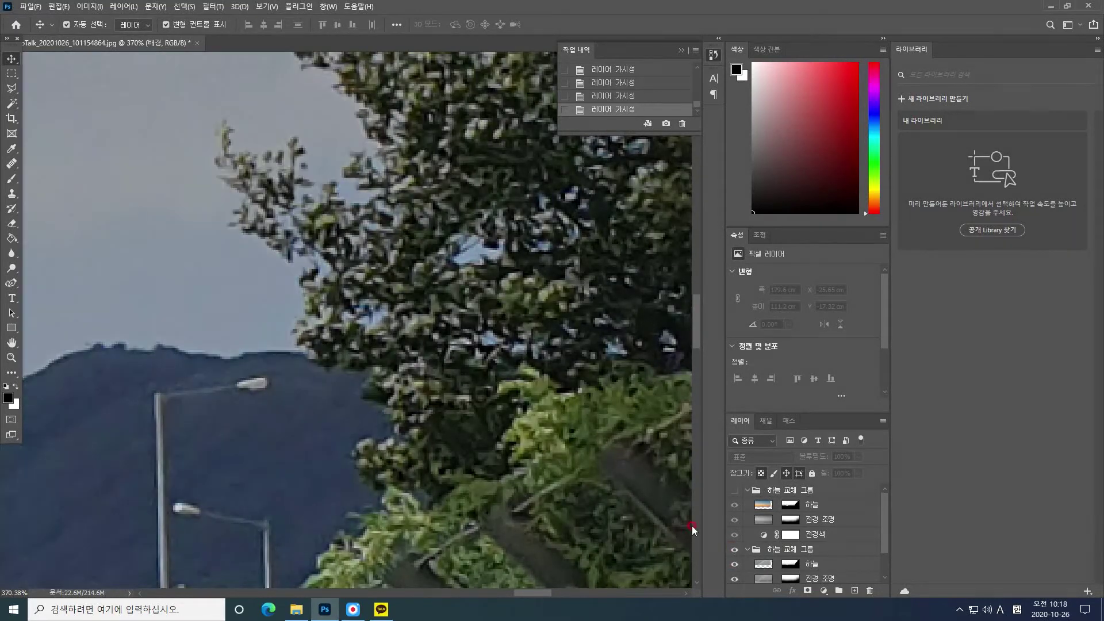
drag(505, 370, 453, 455)
Switch to the 28820038.jpg field photo, duplicate its layer with Ctrl+J, then delete the copy
click(735, 551)
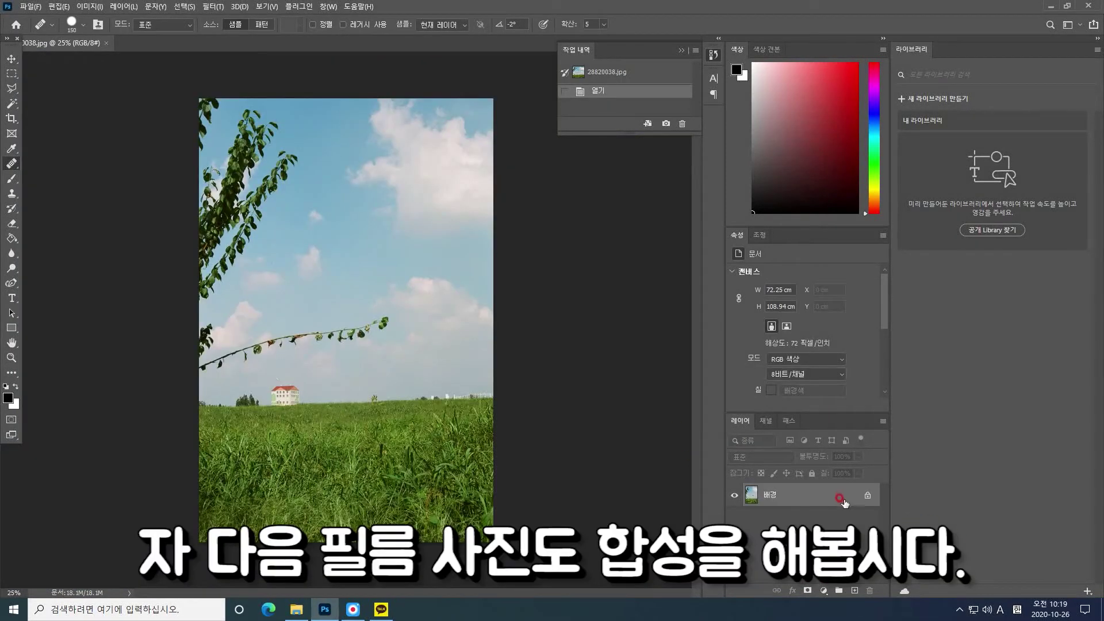
key(ctrl+j)
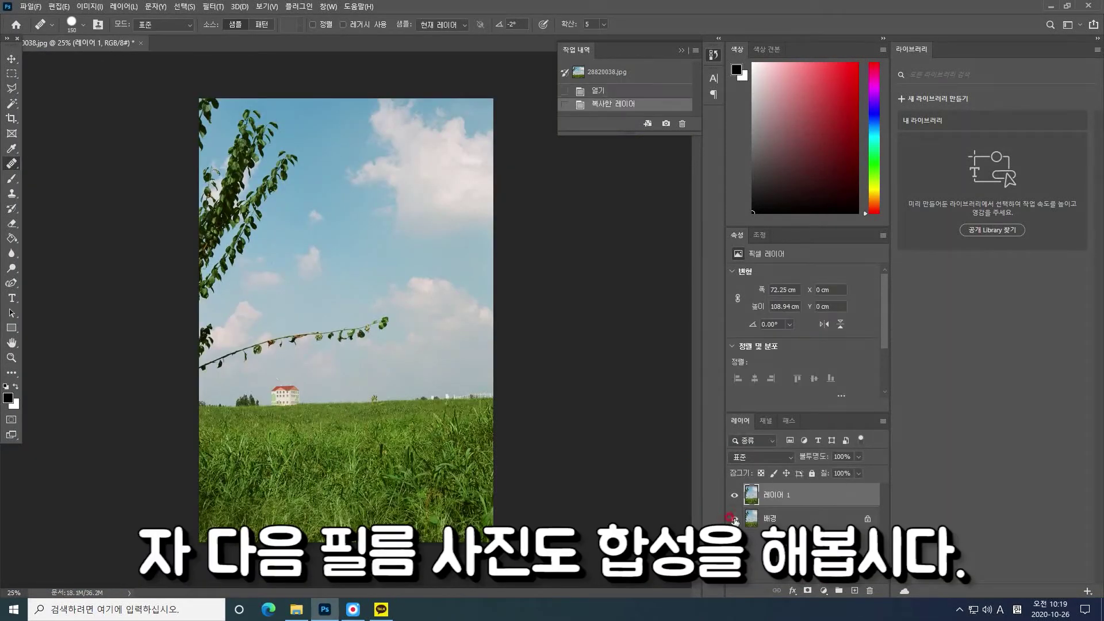
key(Delete)
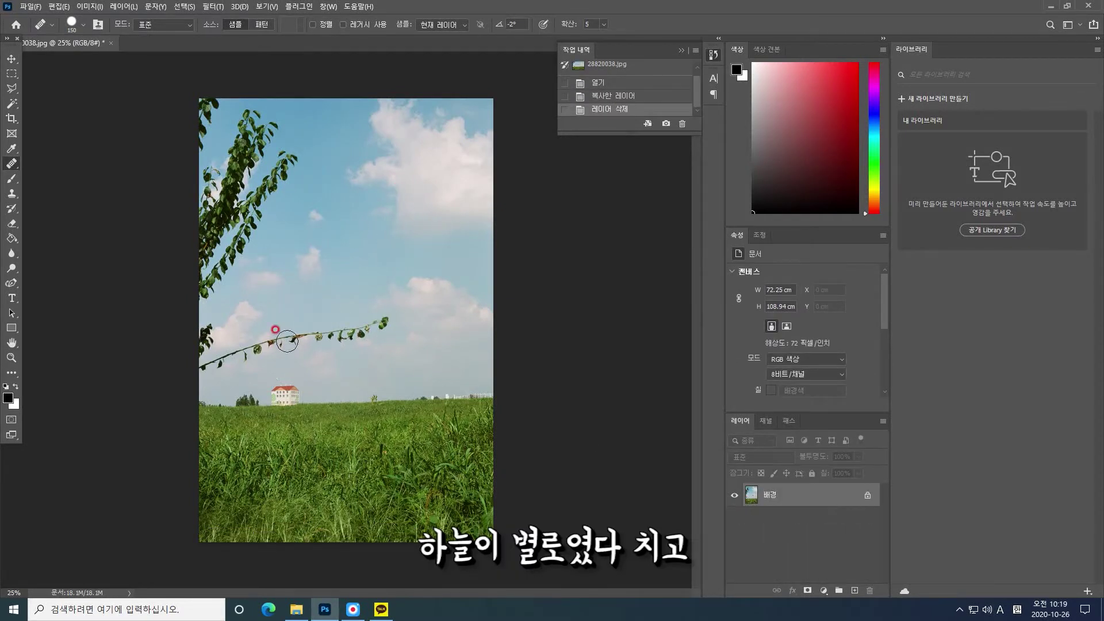
click(11, 59)
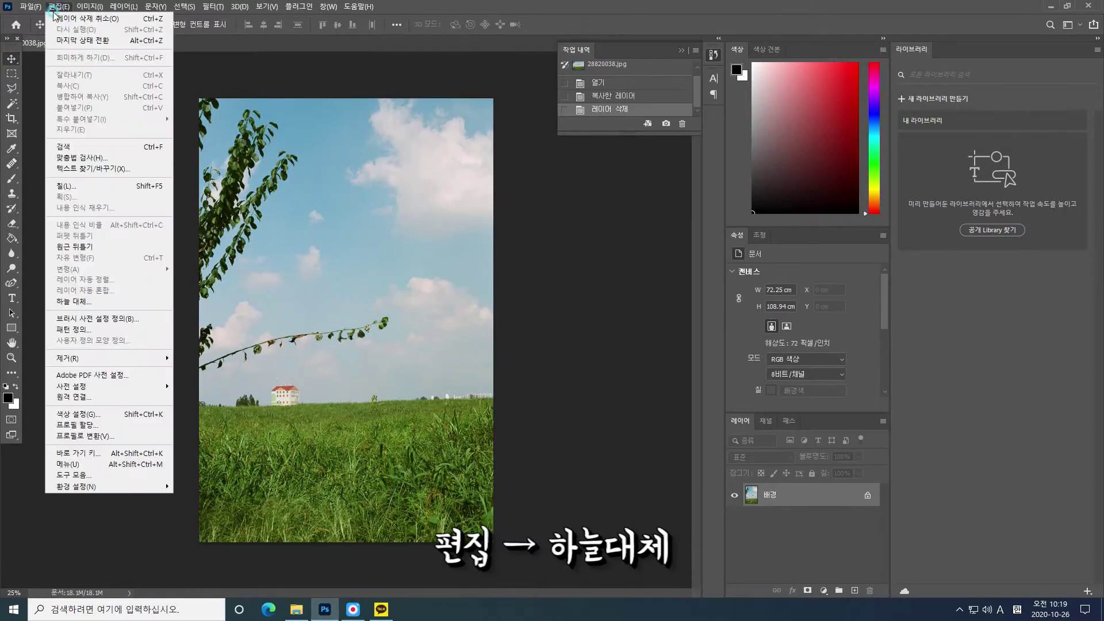
Start Sky Replacement on the field photo and toggle Preview to compare the default blue sky
click(59, 7)
click(72, 301)
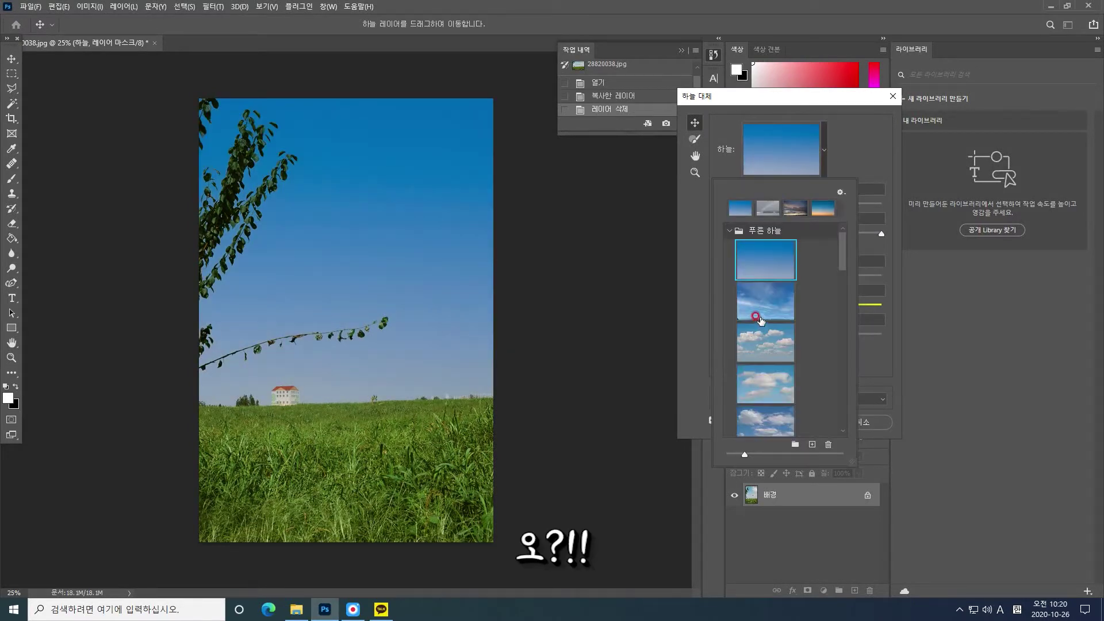
click(827, 162)
click(715, 419)
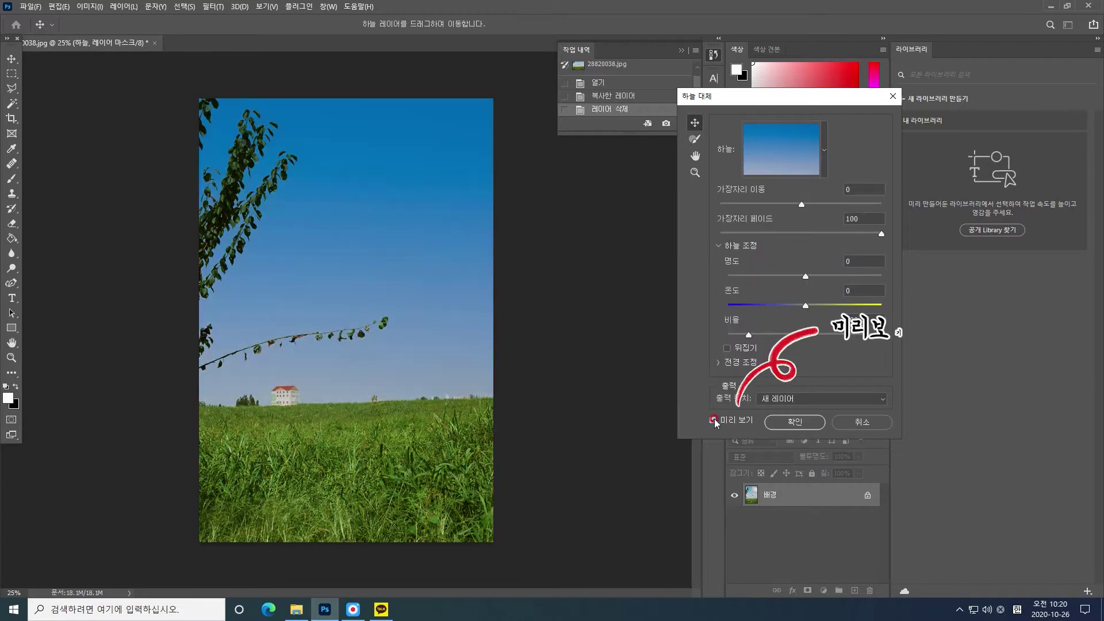
click(714, 420)
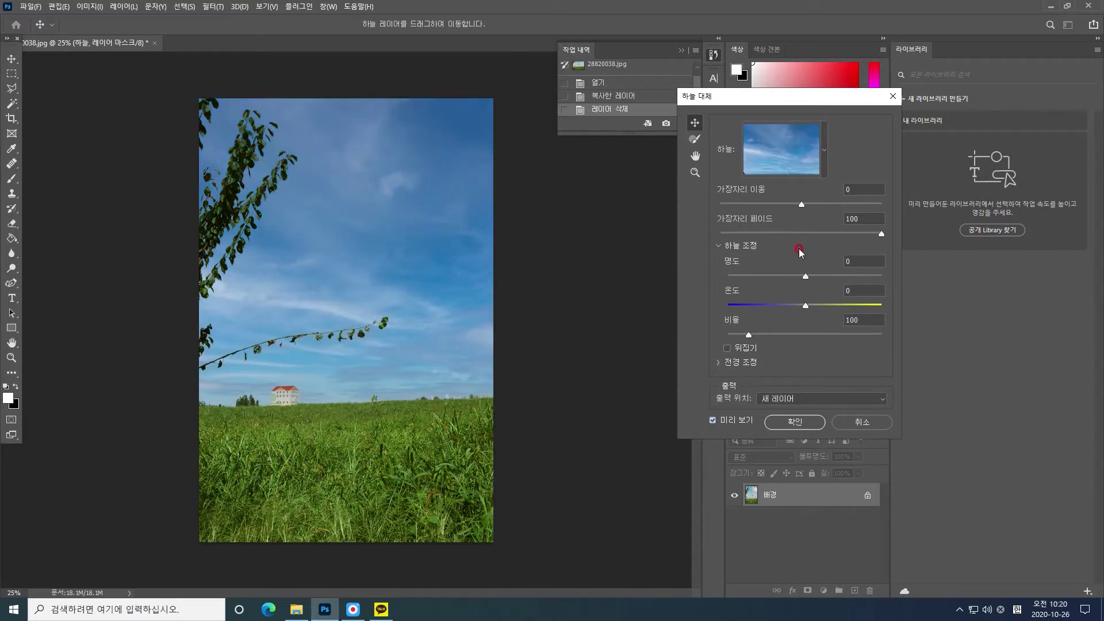
Browse the sky presets, trying another cloudy sky and one from the 장관 set
click(798, 173)
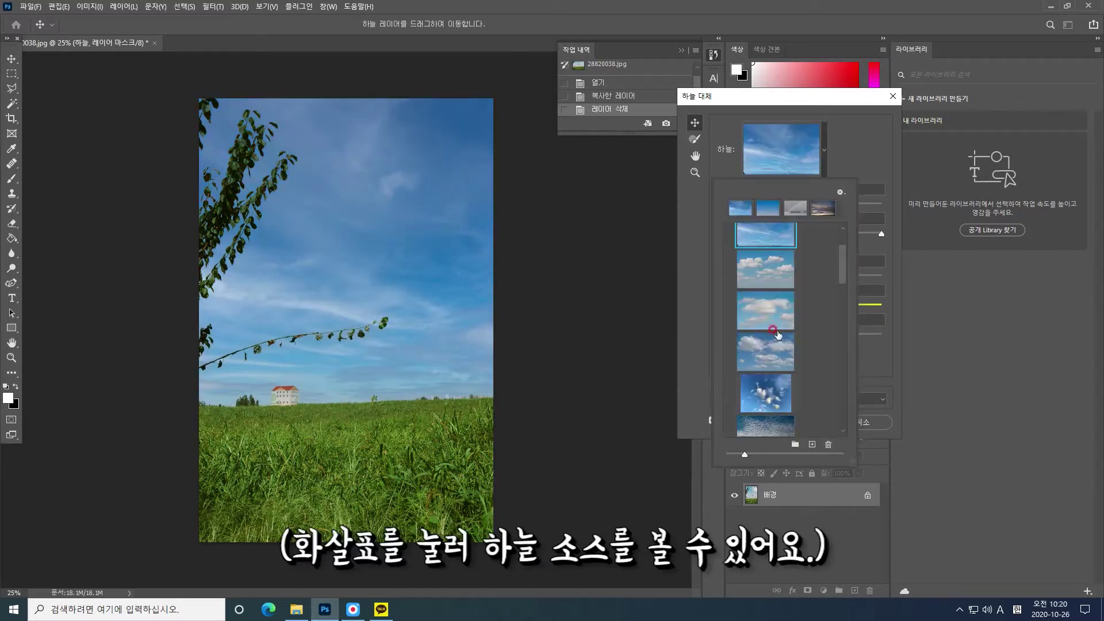
scroll(774, 340, down, 3)
scroll(764, 356, down, 2)
click(759, 397)
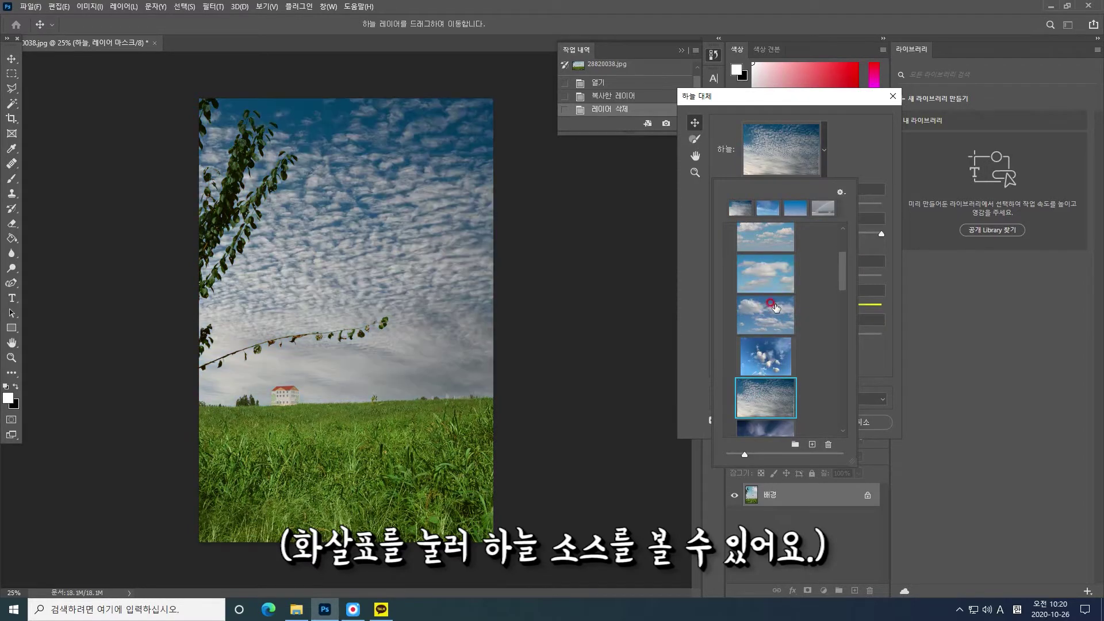
scroll(770, 322, down, 2)
scroll(771, 333, down, 2)
scroll(768, 345, down, 2)
click(766, 358)
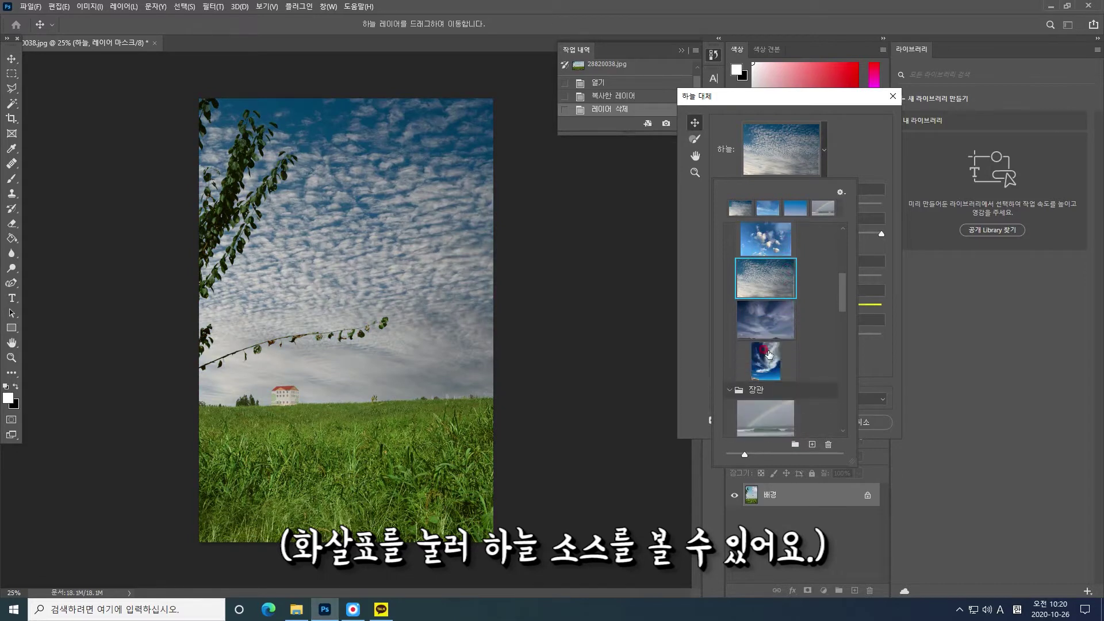
Try pink sunset, pink-blue, wispy blue and stormy skies, settling on blue sky with white cumulus
scroll(818, 339, down, 1)
scroll(806, 339, down, 1)
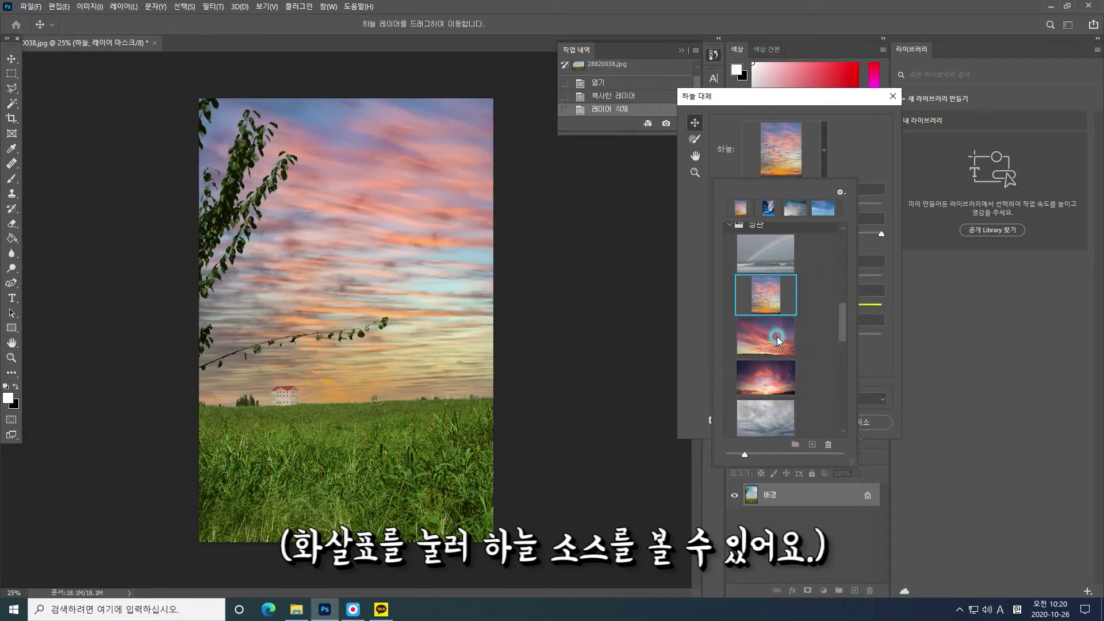
click(776, 338)
scroll(777, 340, down, 2)
click(773, 366)
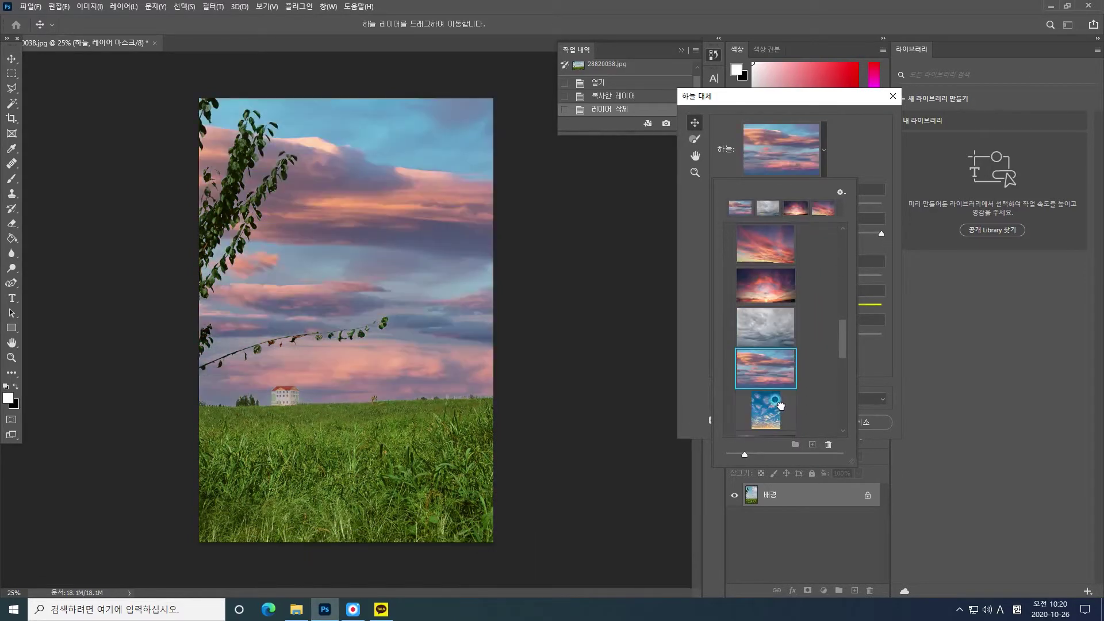
click(780, 406)
scroll(782, 332, down, 1)
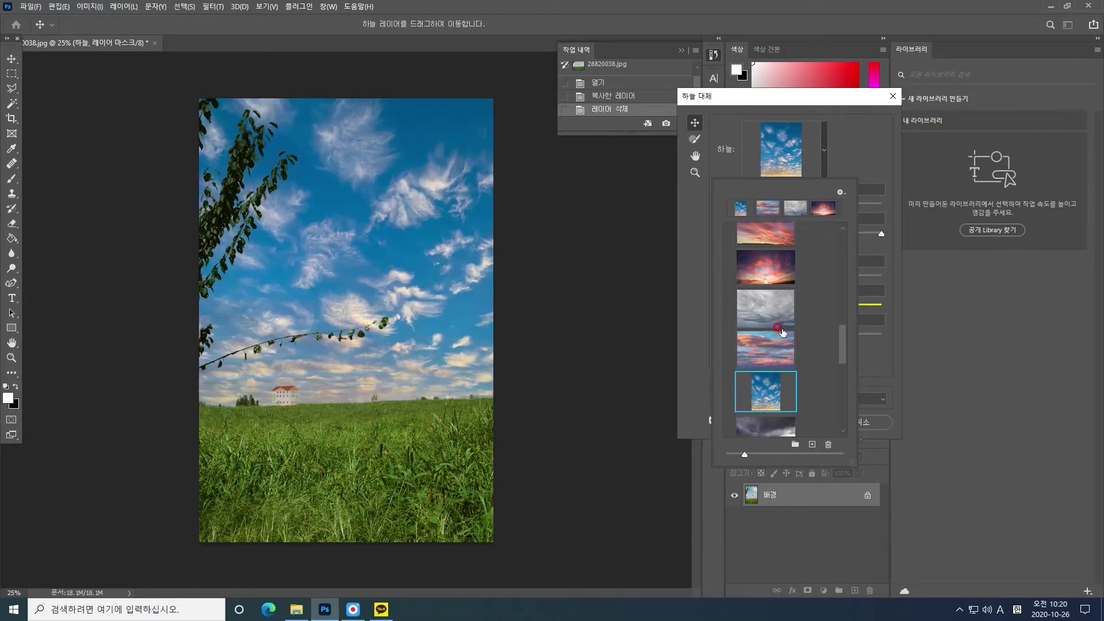
scroll(785, 345, down, 1)
click(788, 355)
scroll(776, 356, up, 10)
click(765, 343)
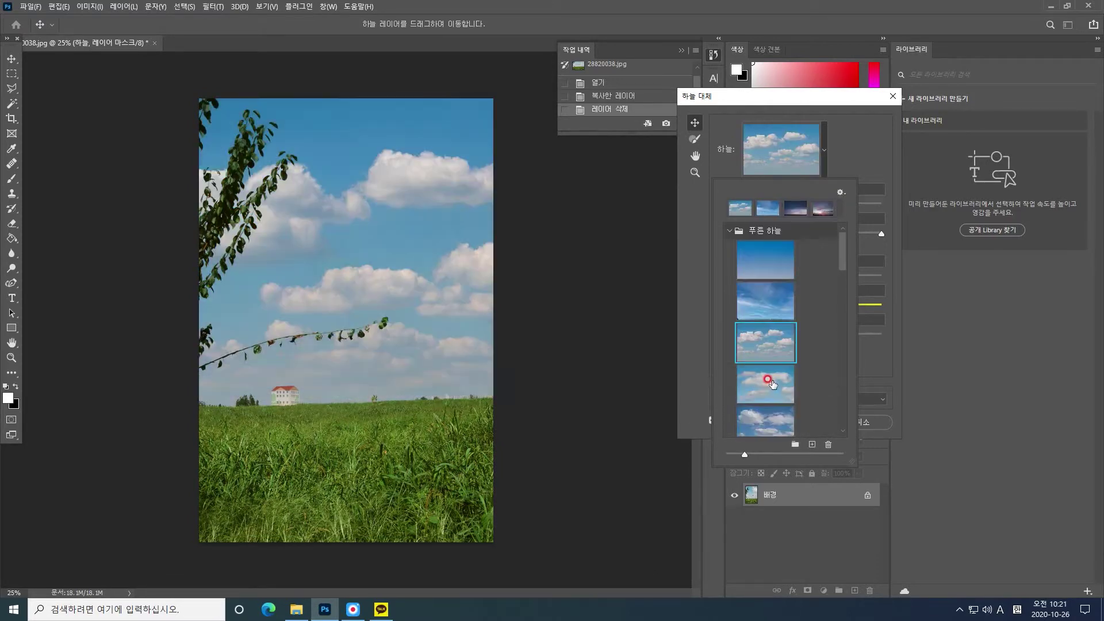
Toggle Preview repeatedly to compare the cumulus sky against the original around the house and tree
click(710, 420)
click(709, 419)
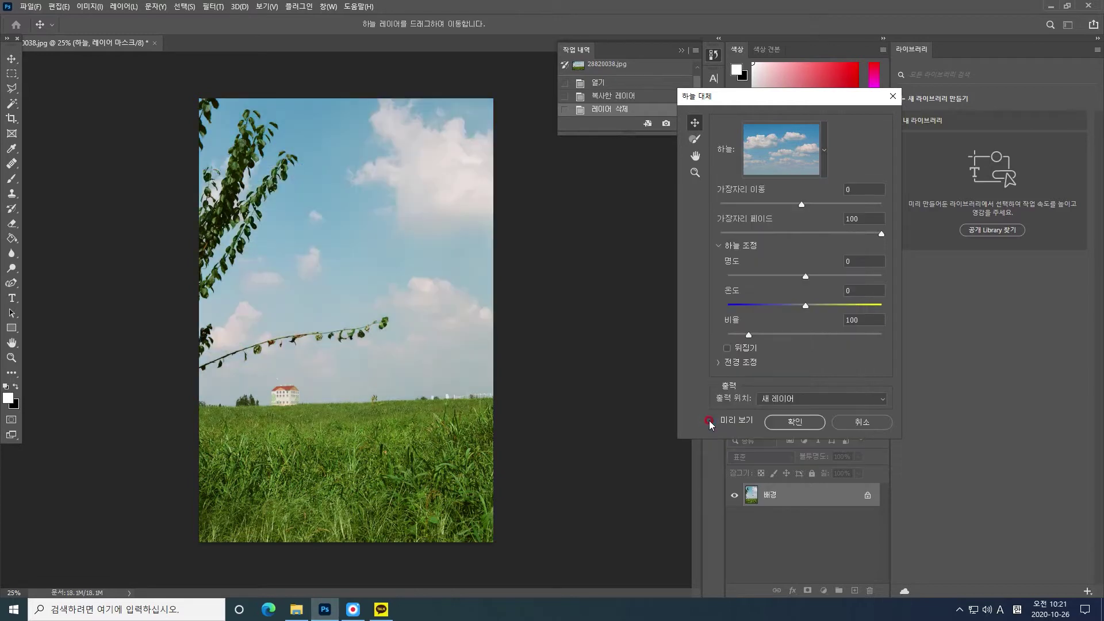
click(712, 420)
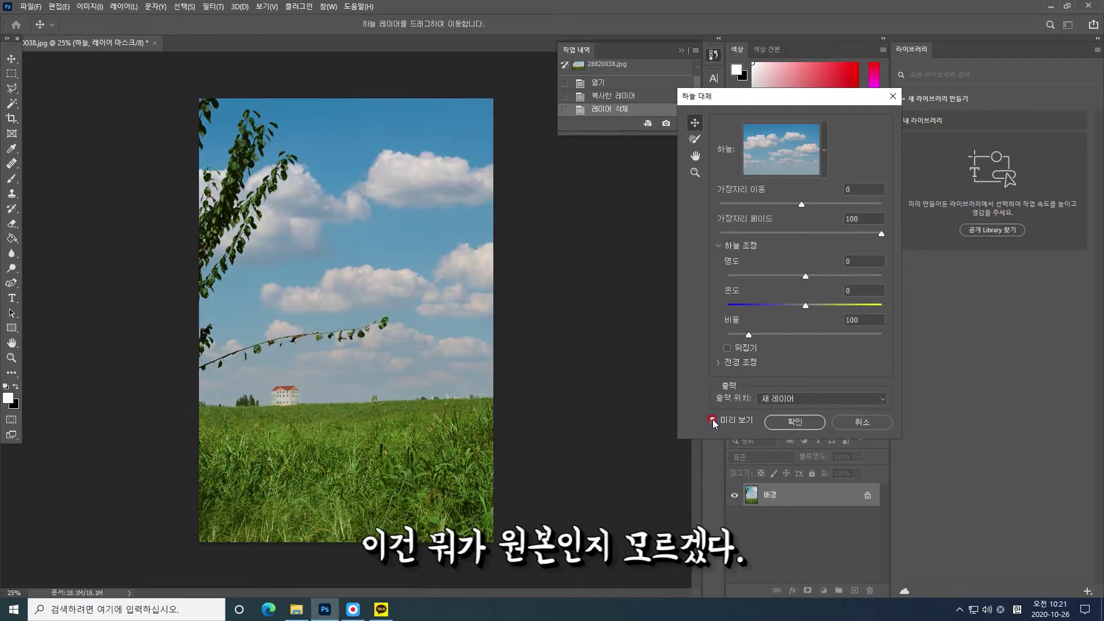
click(712, 419)
click(713, 419)
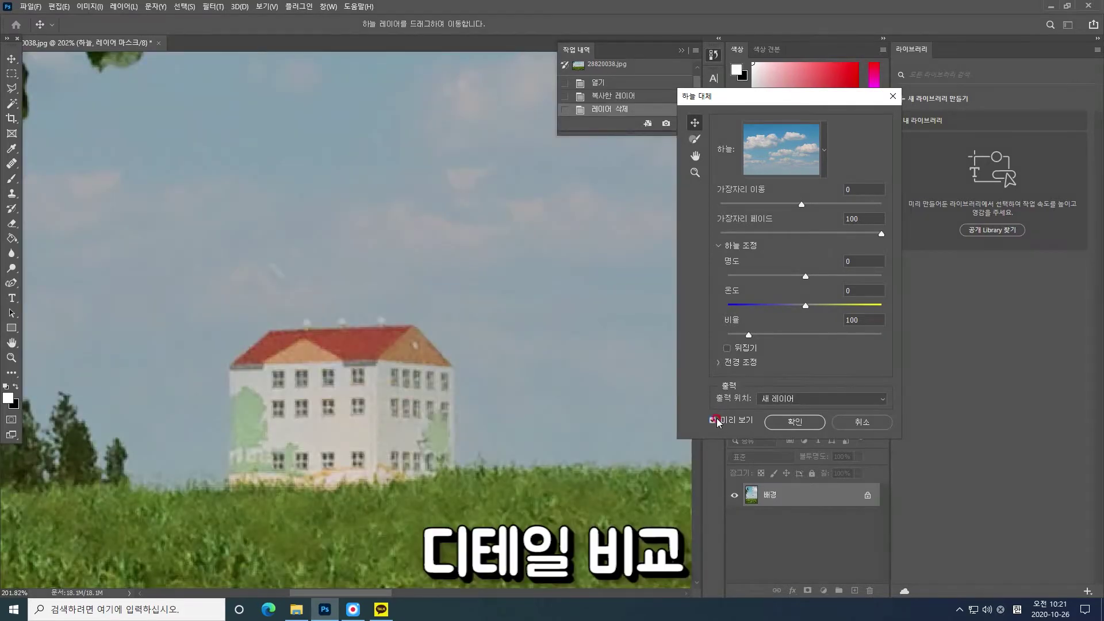
click(715, 420)
click(716, 419)
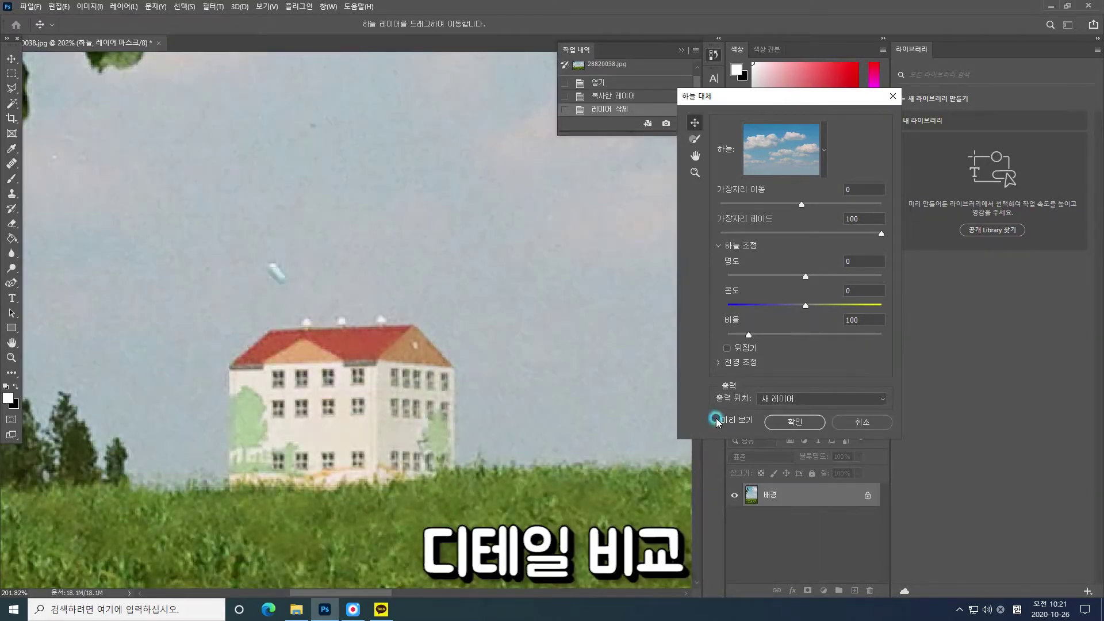
click(716, 419)
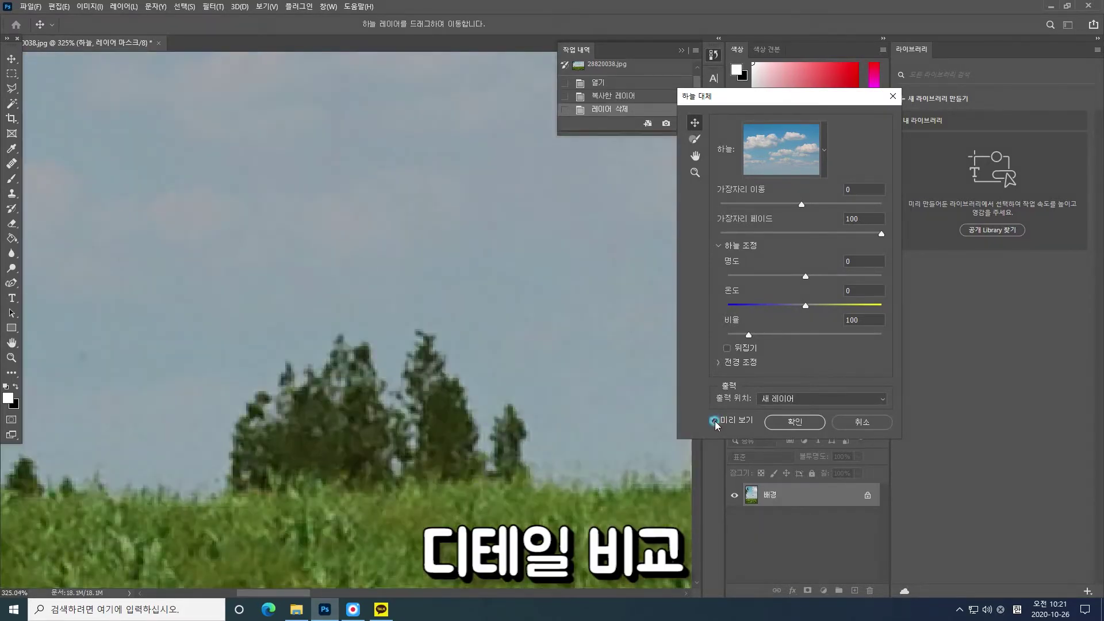
click(715, 421)
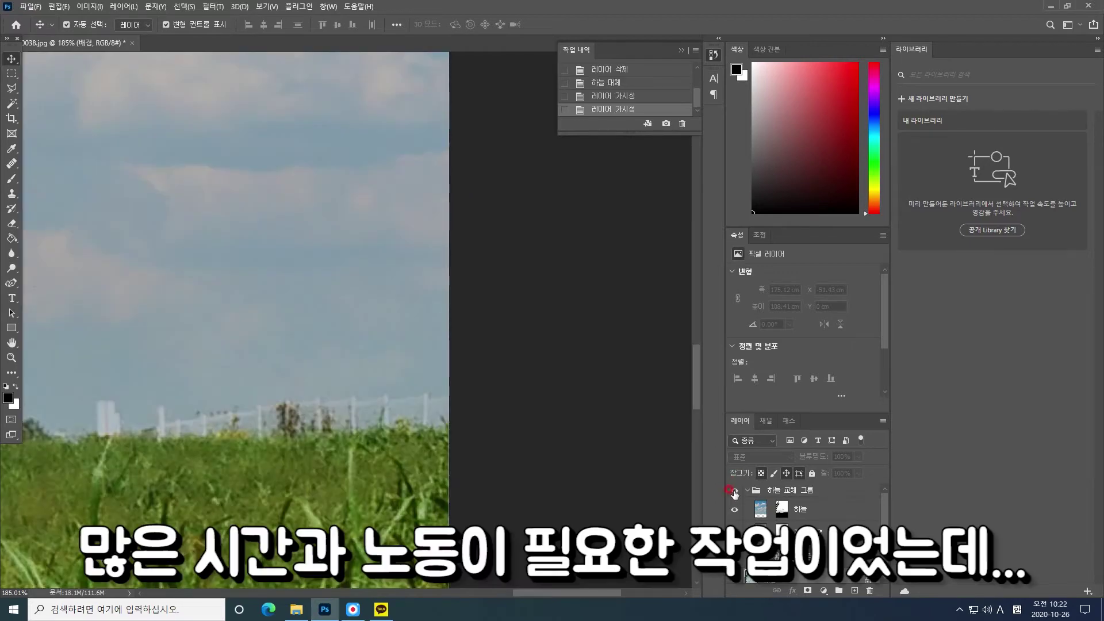
Toggle the Sky Replacement Group off and on, zoom out, and close the field photo
click(734, 490)
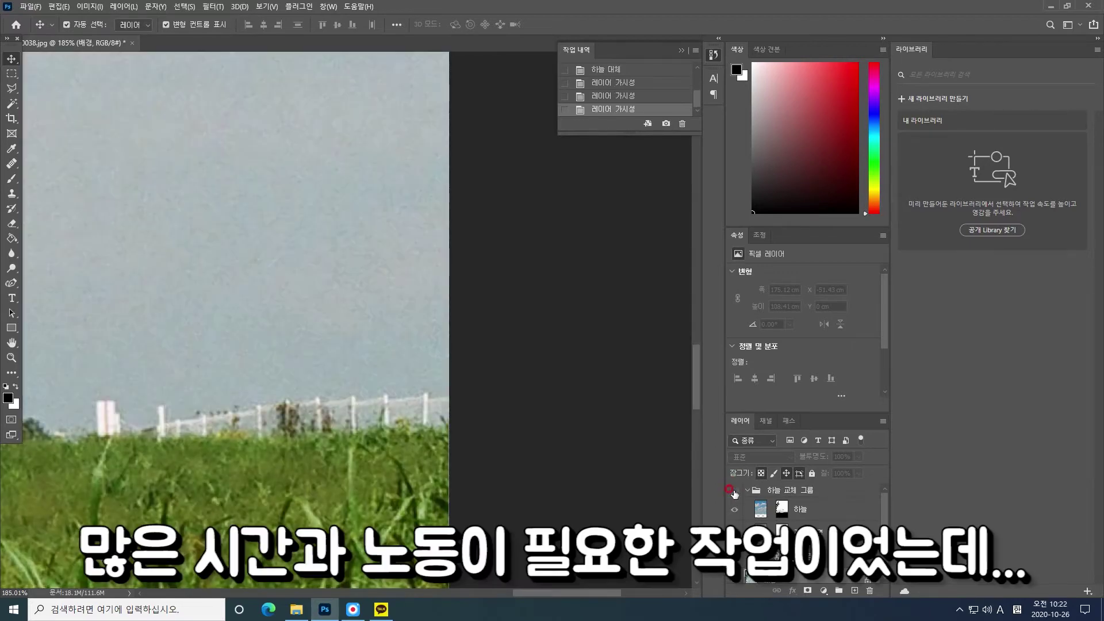
click(734, 491)
scroll(456, 385, down, 2)
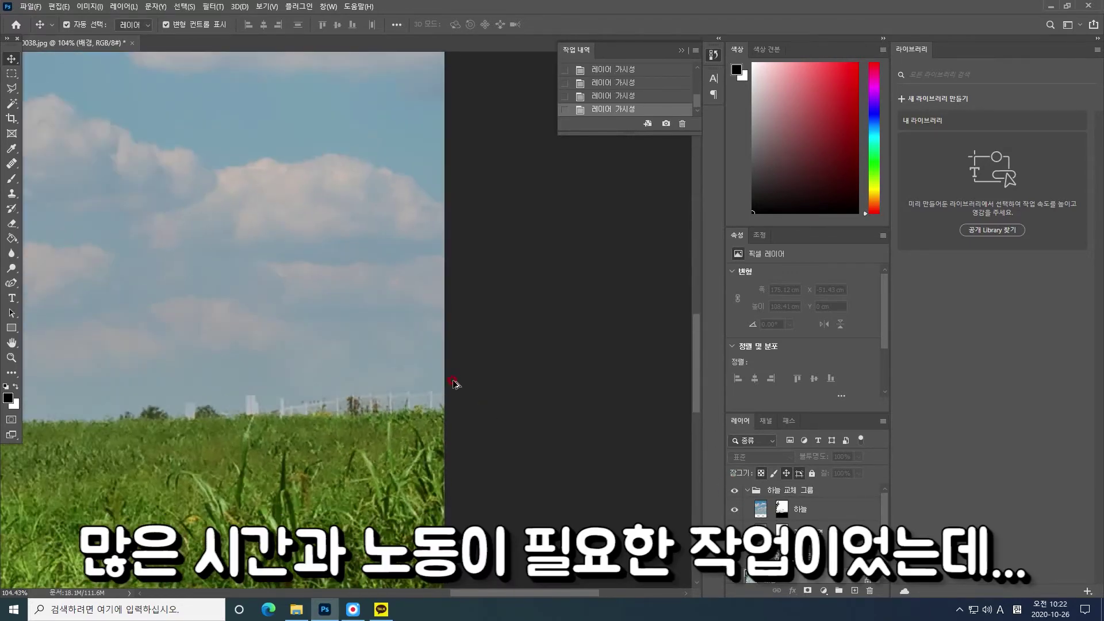
scroll(456, 385, down, 2)
scroll(456, 388, down, 2)
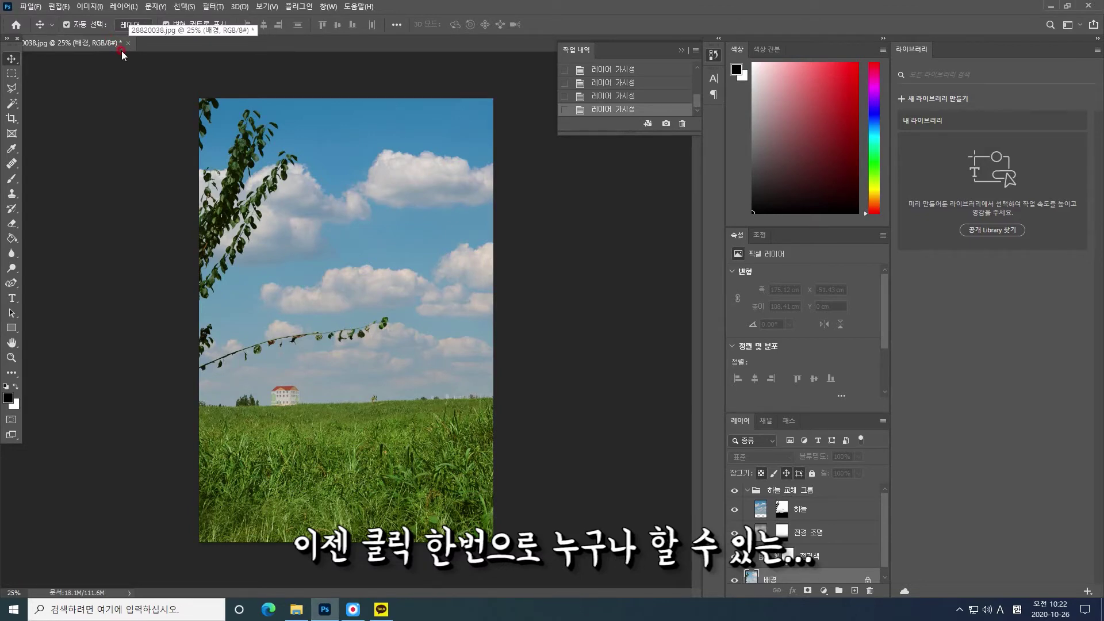
click(122, 51)
Drag the snowy hillside photo IMG_0085 from File Explorer into Photoshop
click(296, 610)
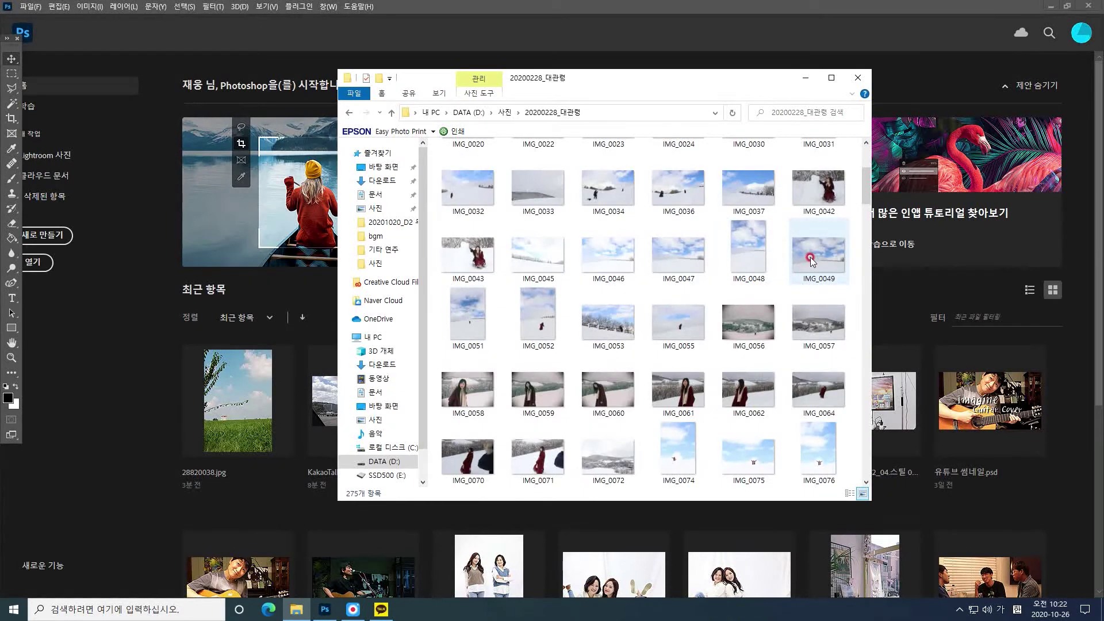
drag(811, 257, 861, 300)
scroll(690, 317, down, 3)
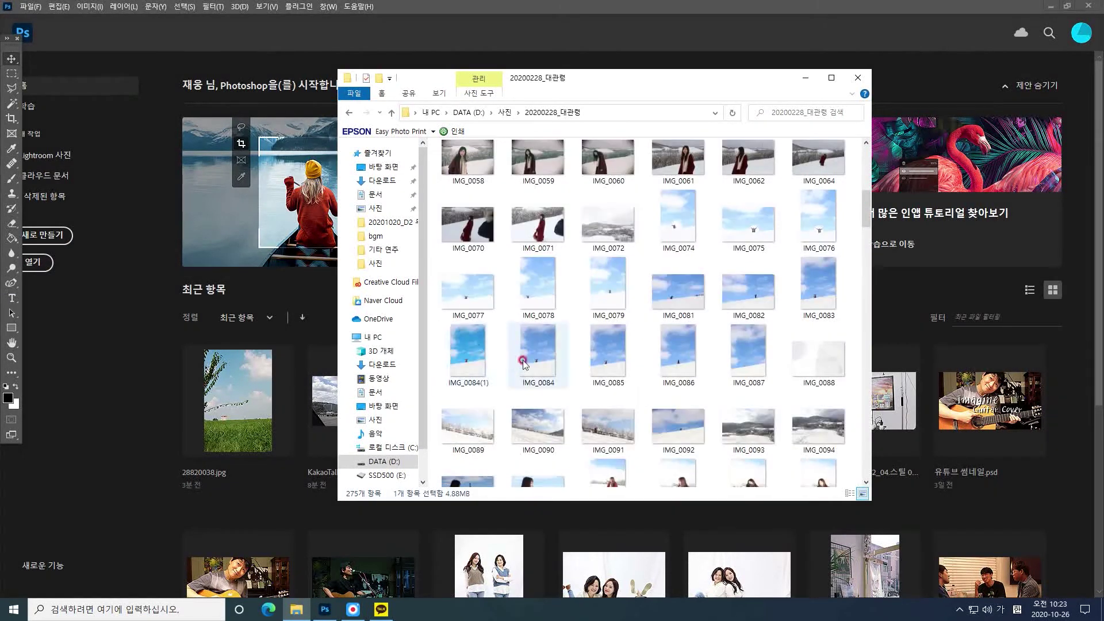
drag(607, 362, 184, 351)
Start Sky Replacement on the snow photo and open the Sky preset list
click(123, 6)
mouse_move(59, 6)
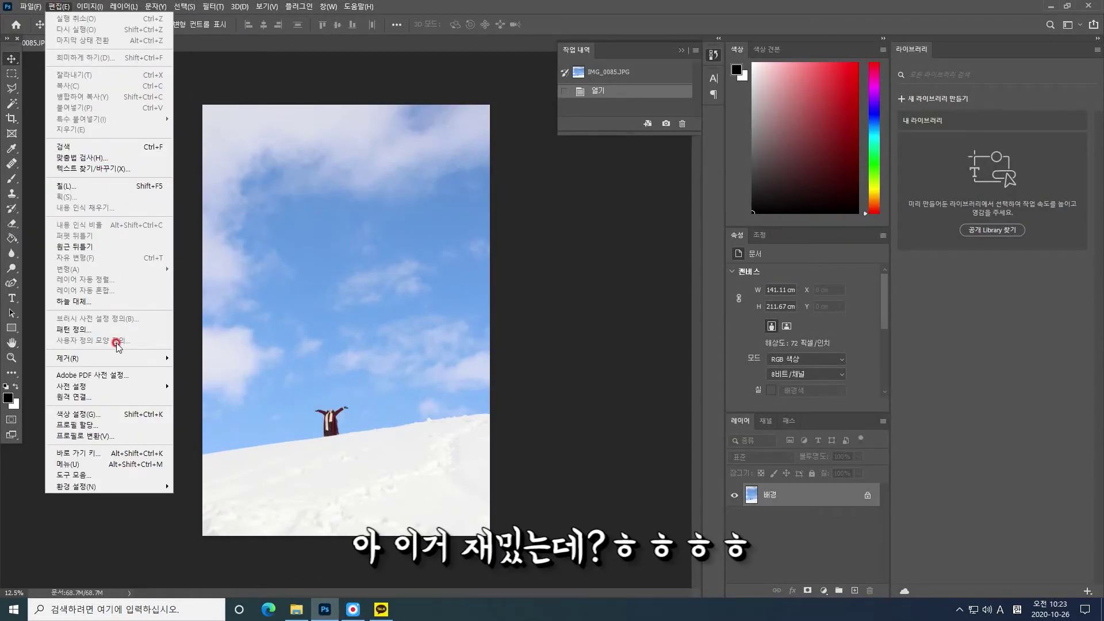
click(74, 302)
click(824, 150)
scroll(802, 345, down, 2)
Try the altocumulus and rainbow skies on the snow photo, toggling Preview to compare
scroll(802, 374, down, 2)
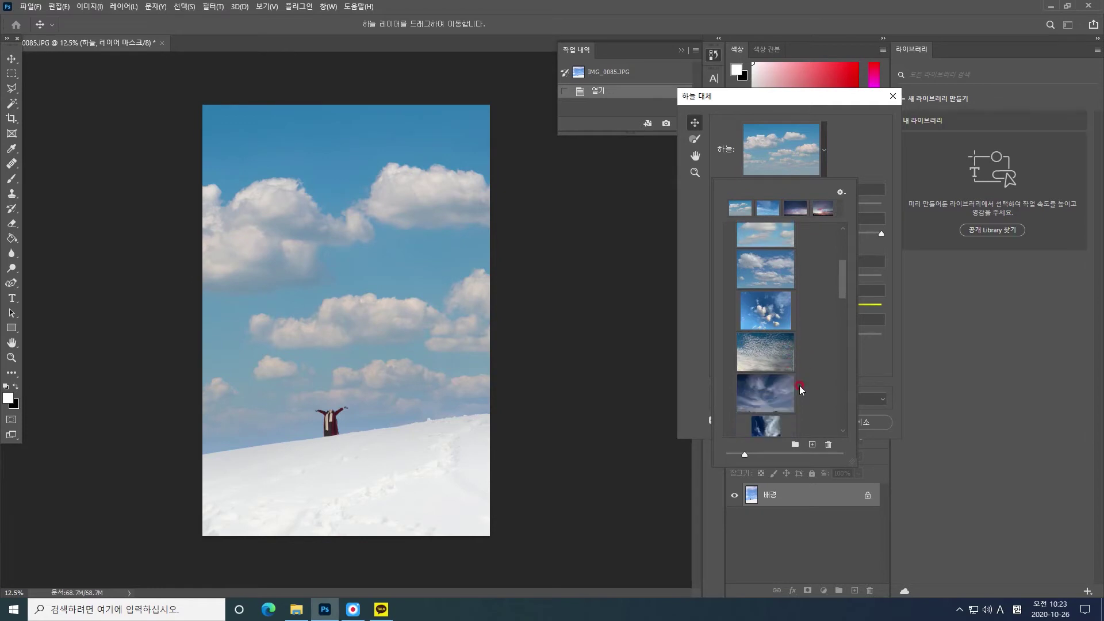
click(771, 352)
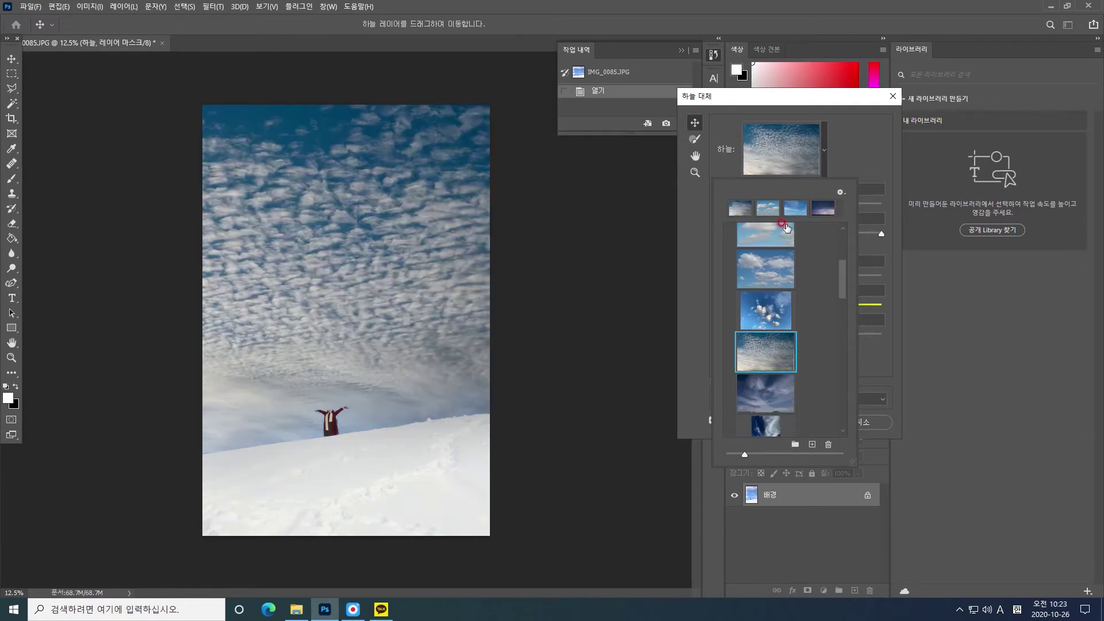
scroll(773, 288, down, 3)
click(774, 299)
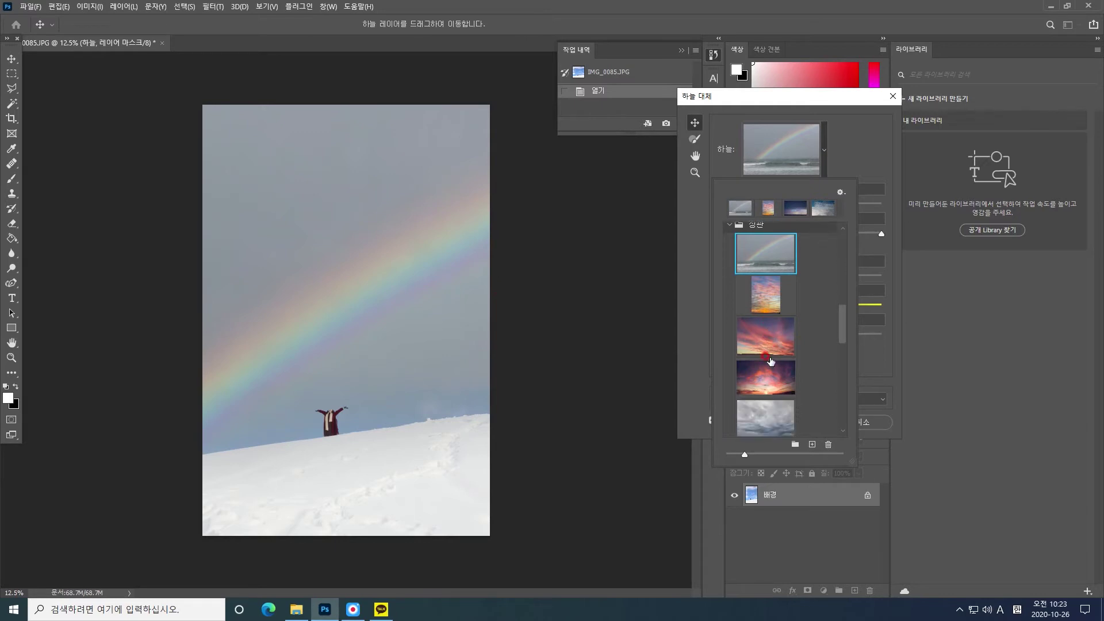
scroll(764, 356, down, 3)
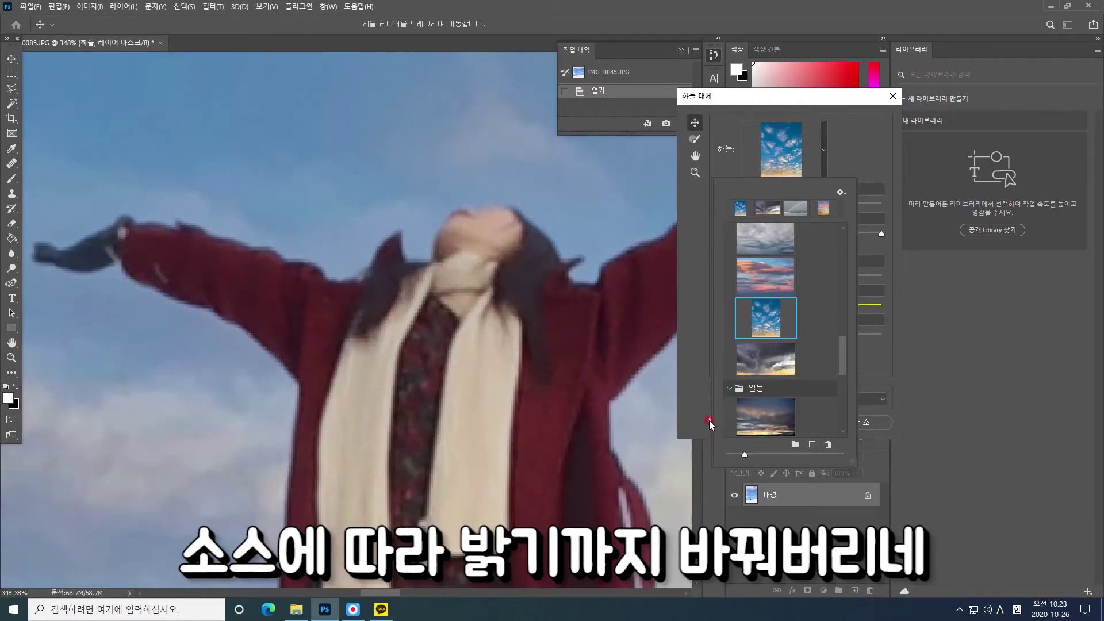
click(709, 420)
click(712, 422)
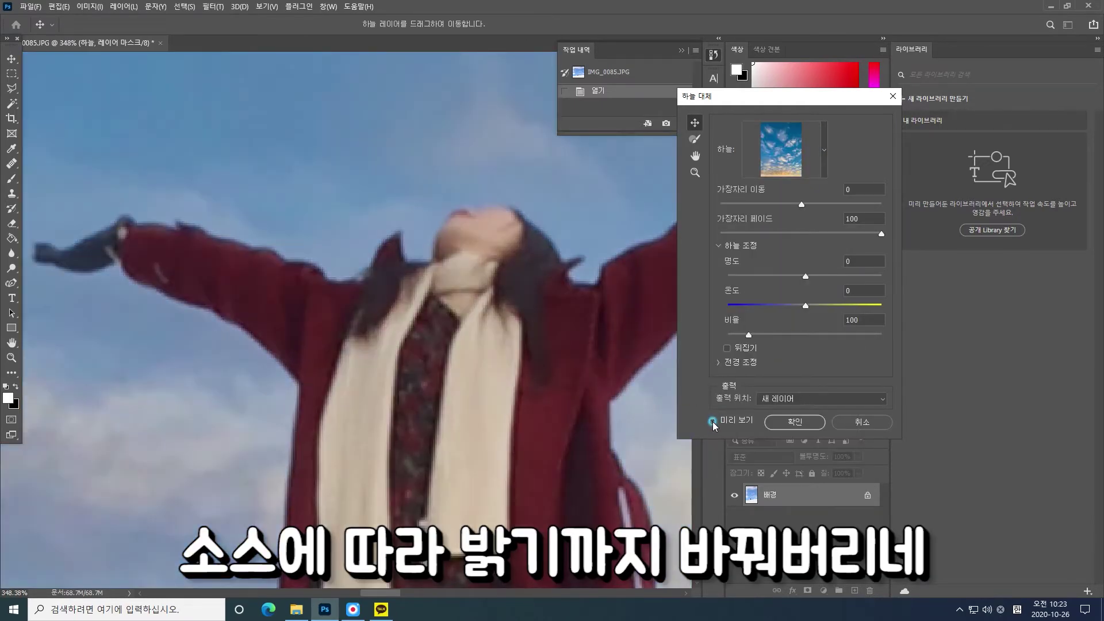
click(713, 422)
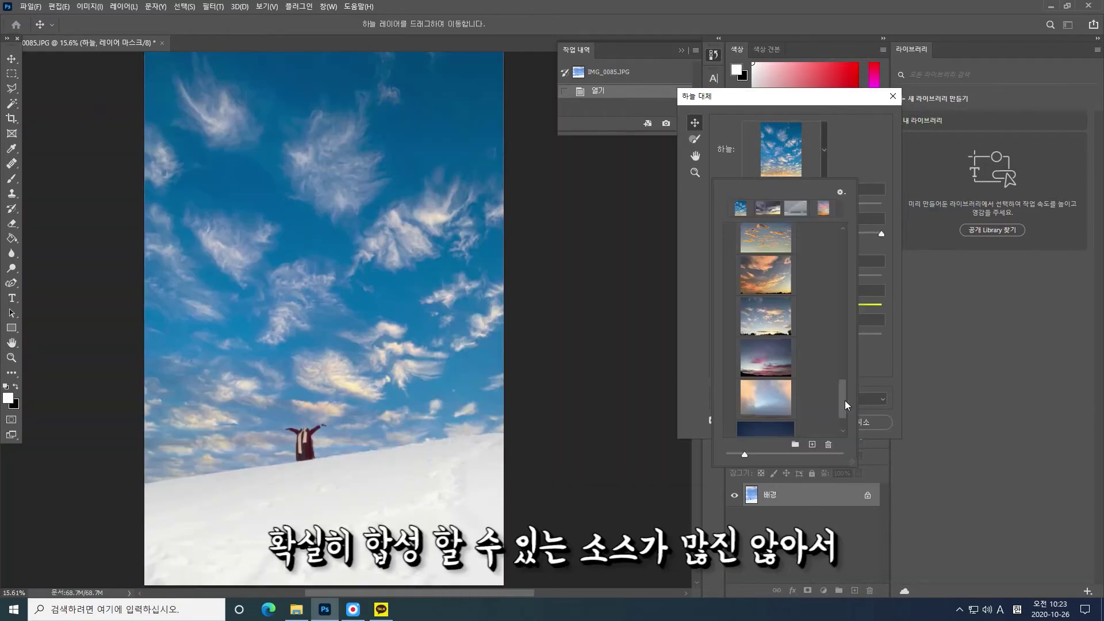
Try the blue-to-orange gradient, purple dusk and peach cloud skies, shifting the sky lower
scroll(844, 403, down, 2)
click(767, 398)
drag(442, 343, 433, 347)
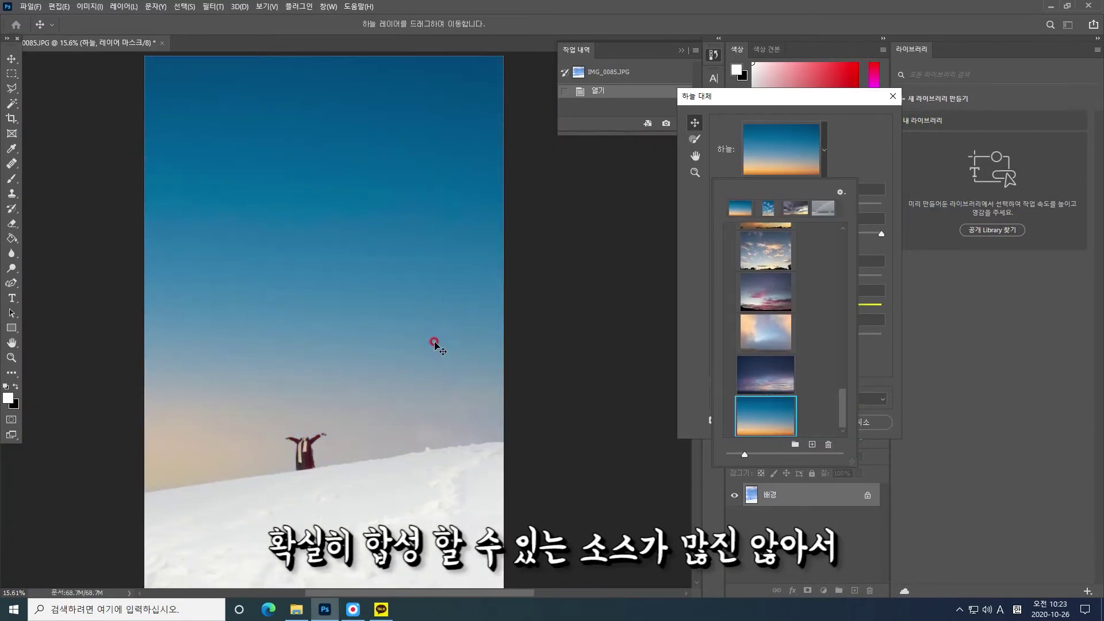
click(765, 372)
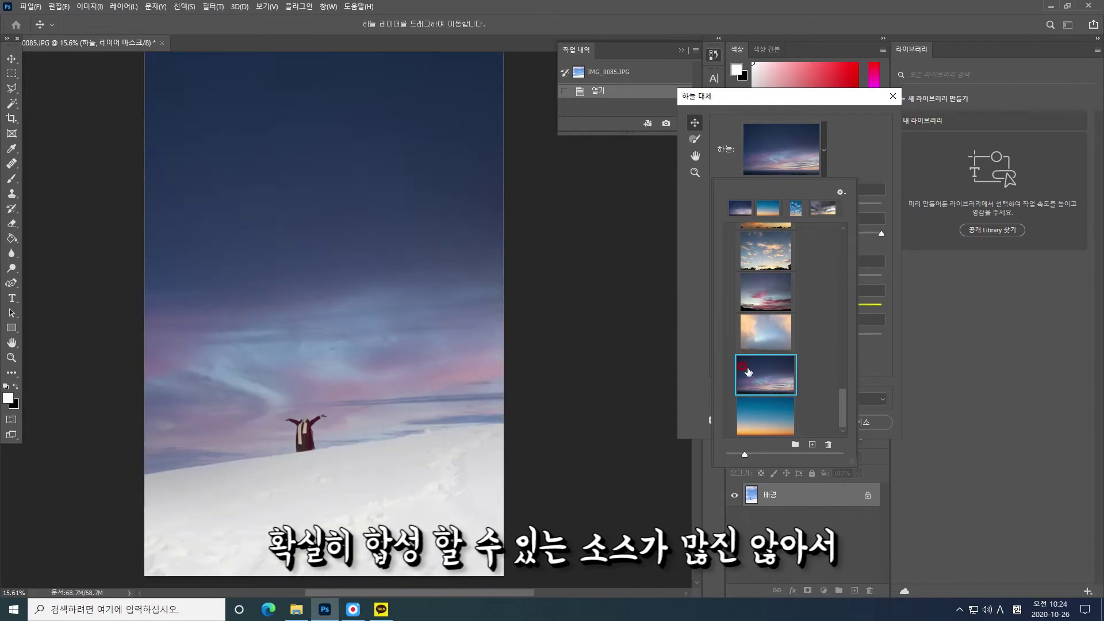
click(754, 337)
drag(440, 303, 437, 339)
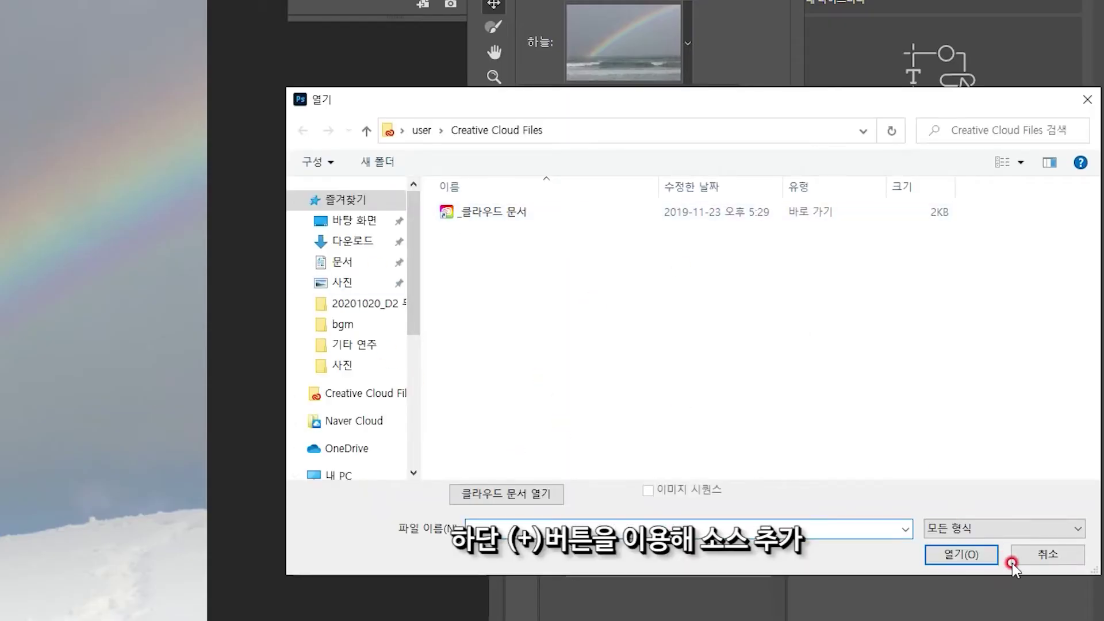
Cancel the sky image import and try the altocumulus sky preset
click(1046, 555)
scroll(788, 316, up, 1)
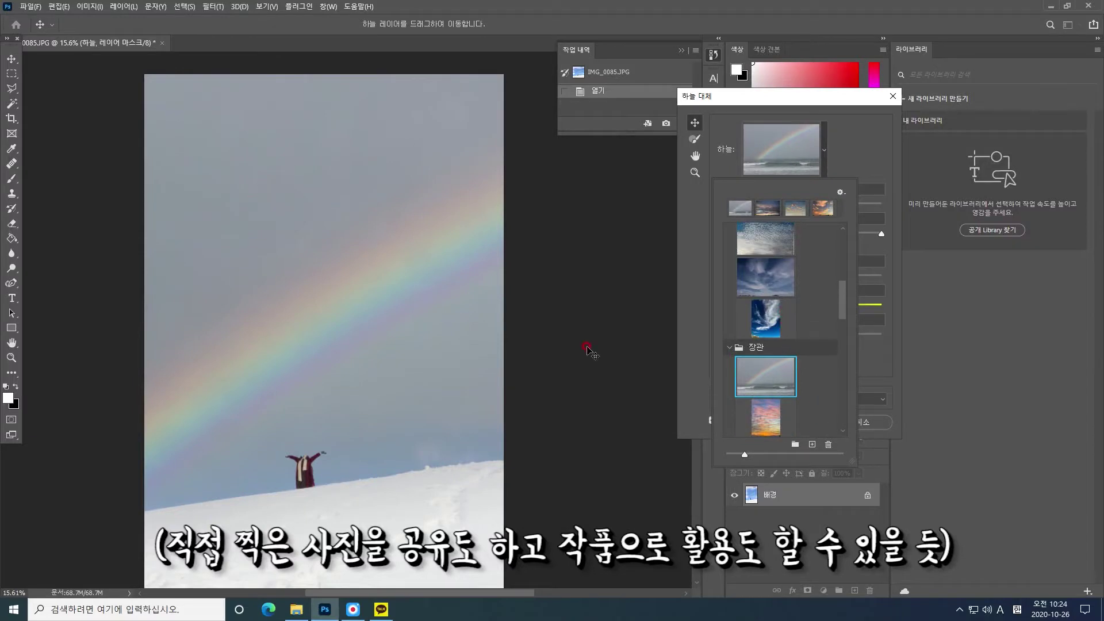
scroll(800, 369, up, 1)
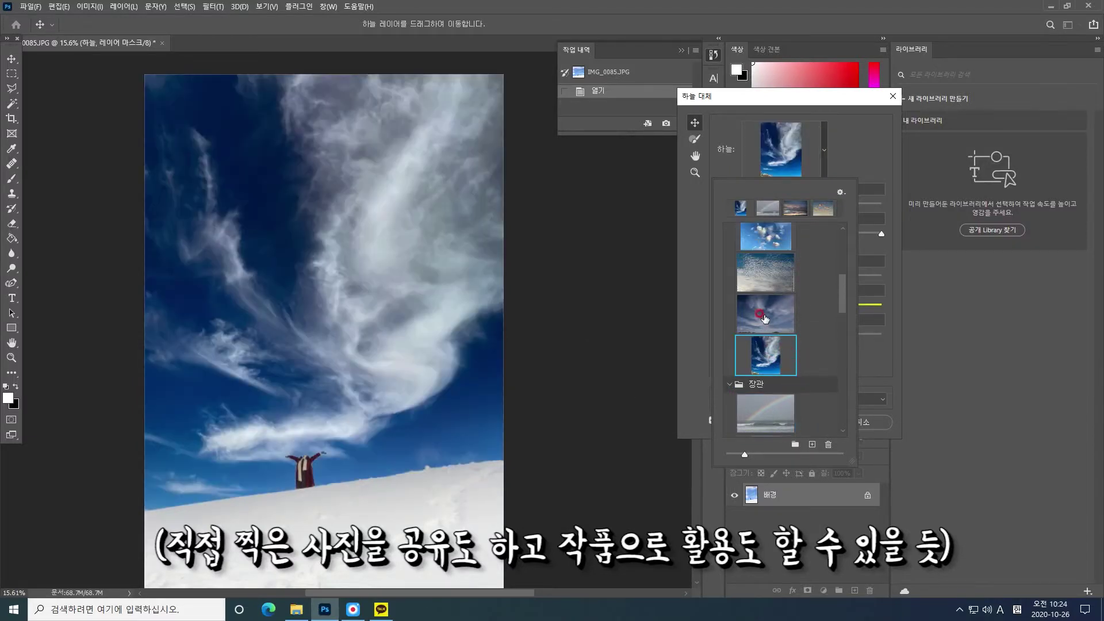
scroll(799, 336, up, 1)
click(812, 345)
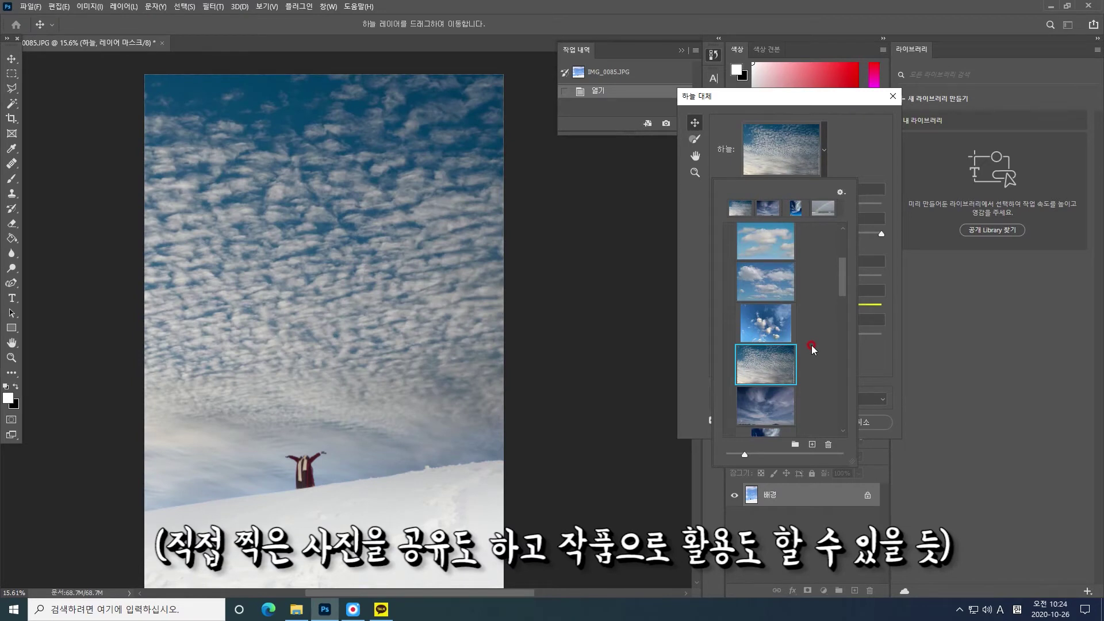
Apply the blue sky with big white clouds and toggle Preview against the original
click(777, 285)
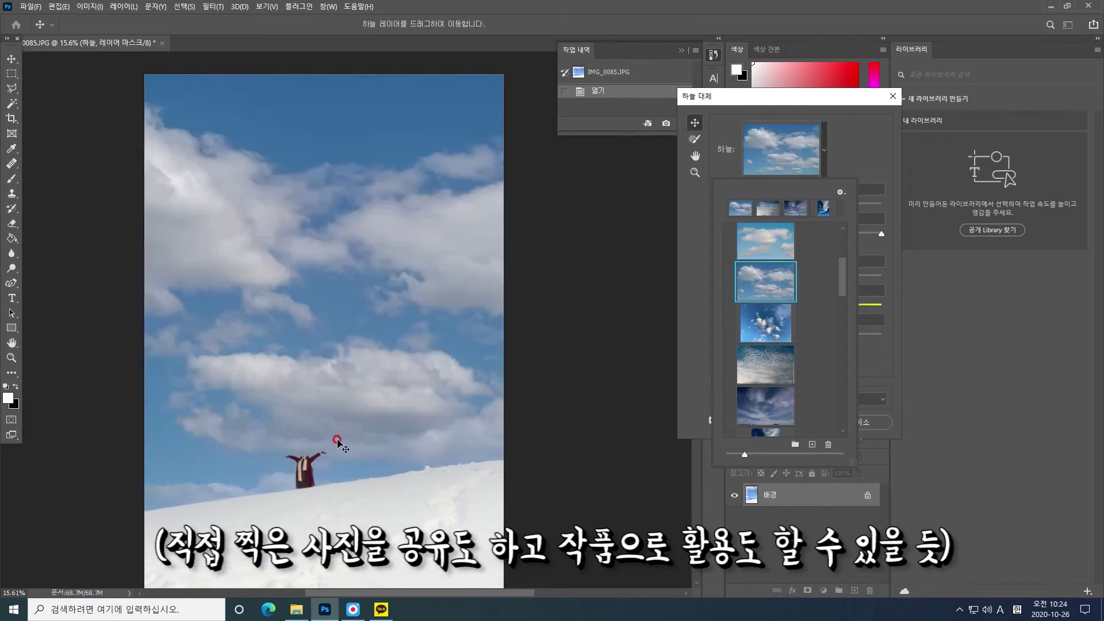
scroll(770, 349, up, 2)
click(688, 440)
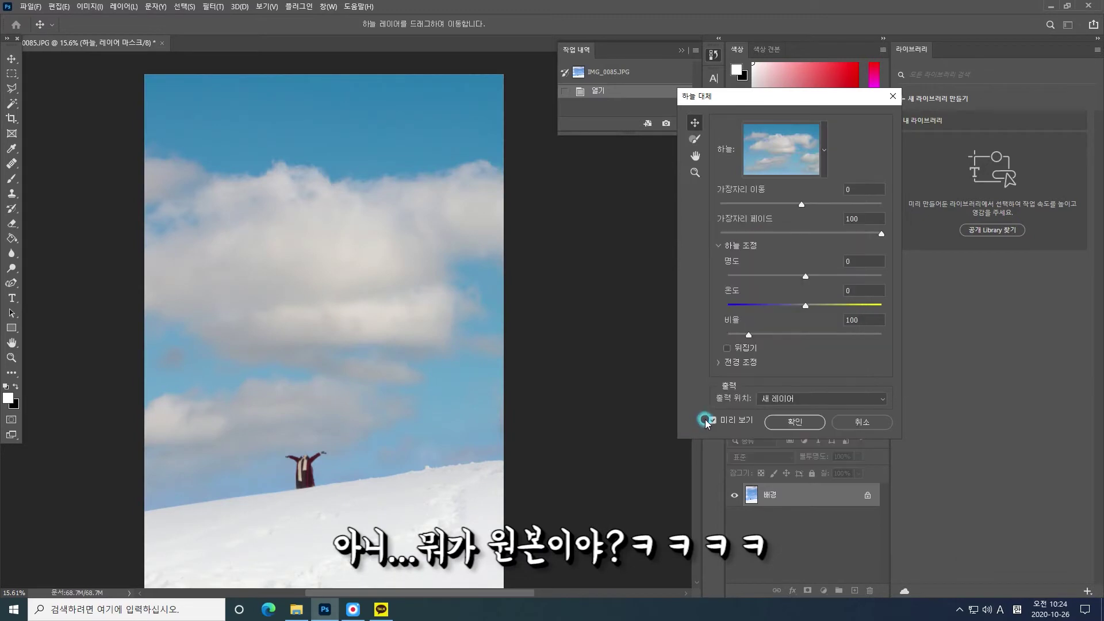
click(711, 419)
click(711, 419)
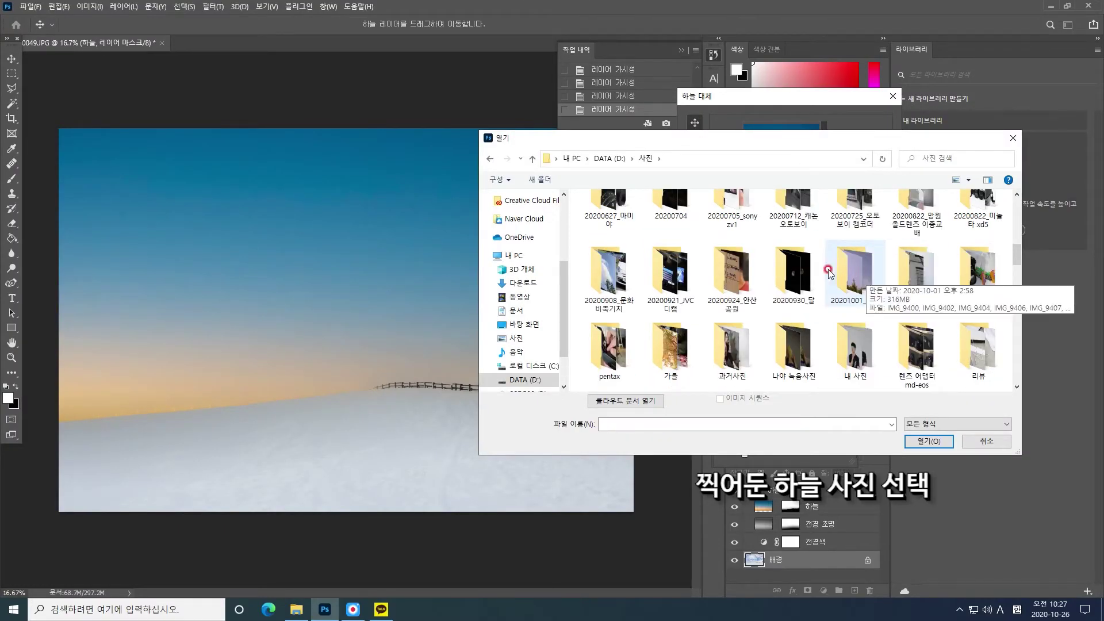
Import IMG_9363 from the 20200930_달/보정 folder as a new sky named '달'
double_click(797, 265)
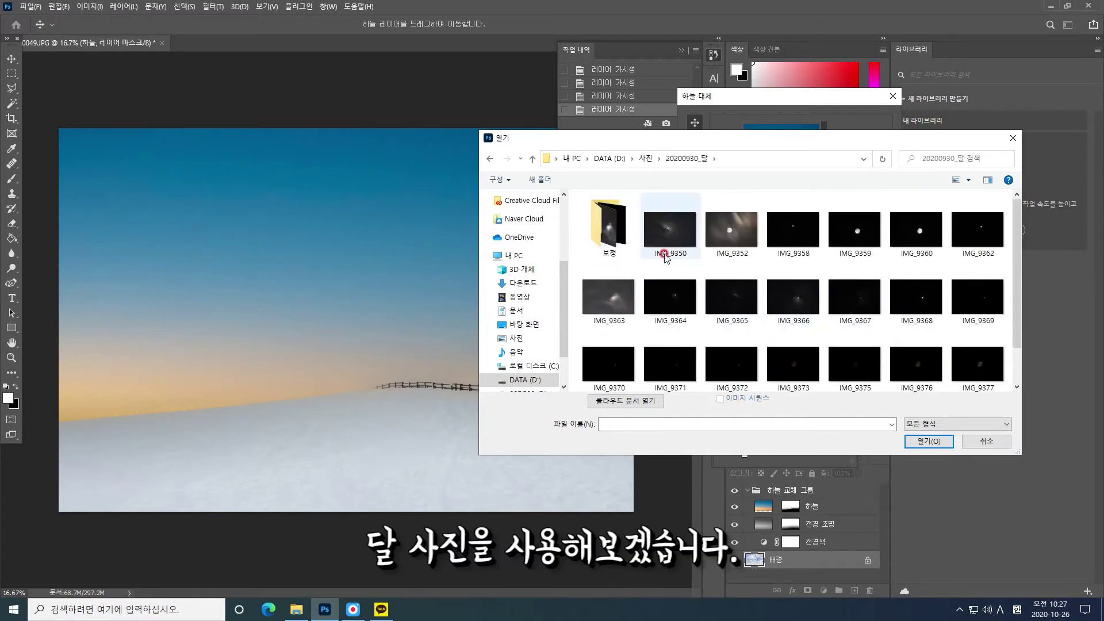
double_click(624, 230)
click(613, 229)
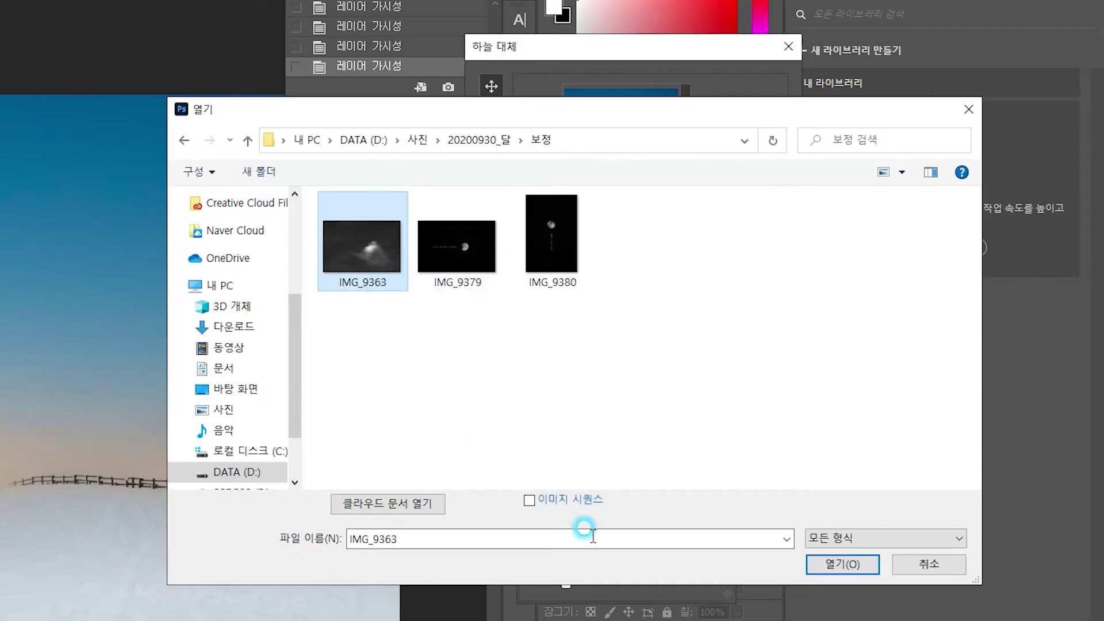
click(930, 440)
text(달)
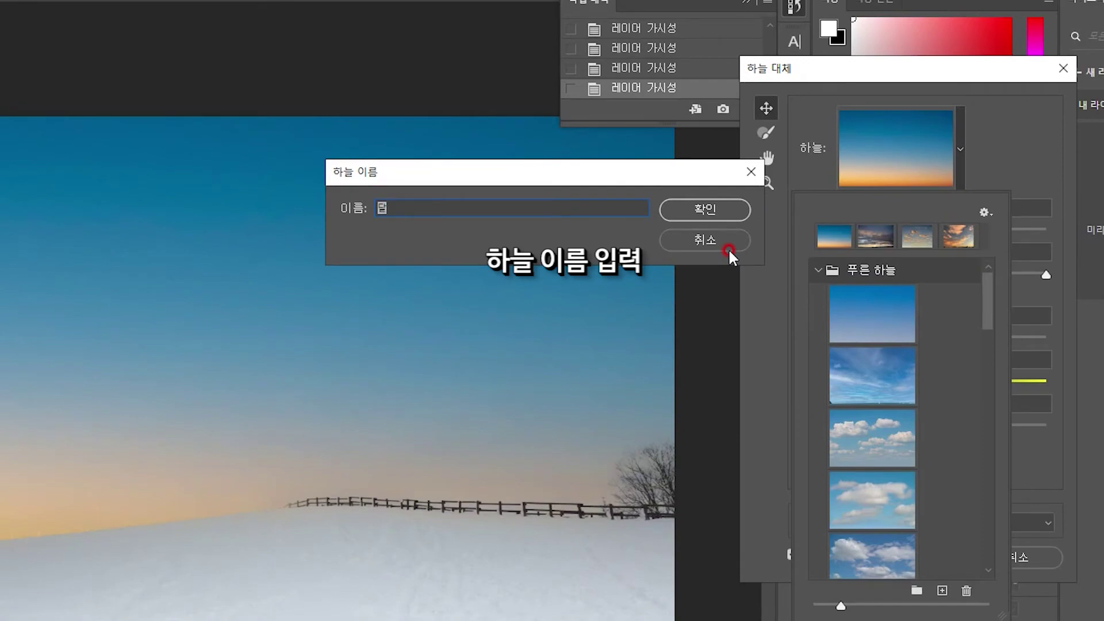
key(Return)
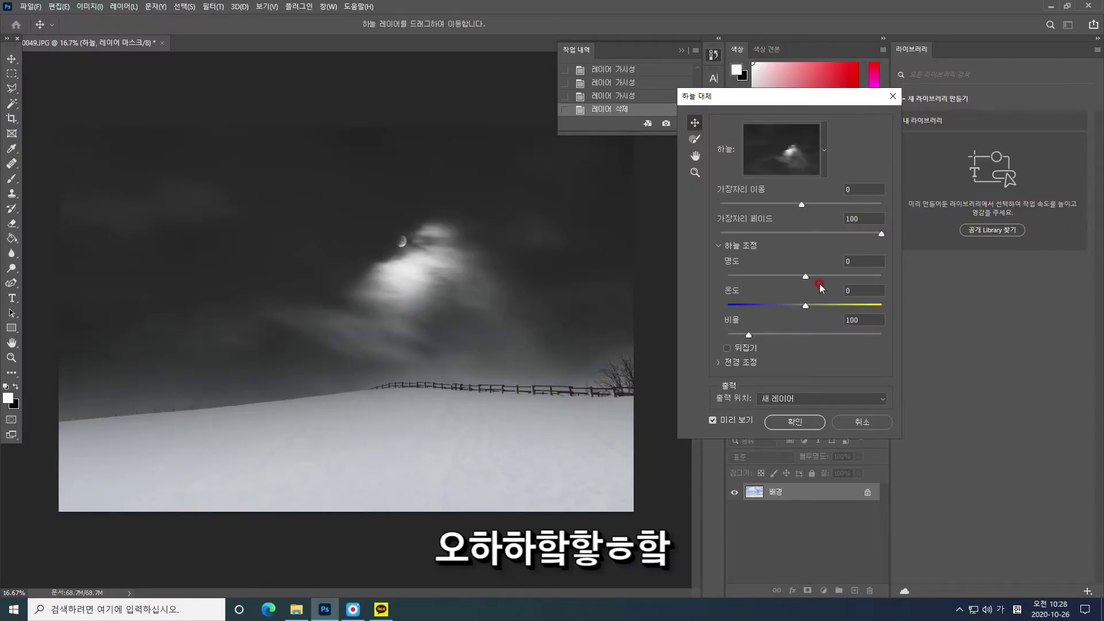
Apply the moon sky and add a Curves layer pulled down to darken the image
key(Return)
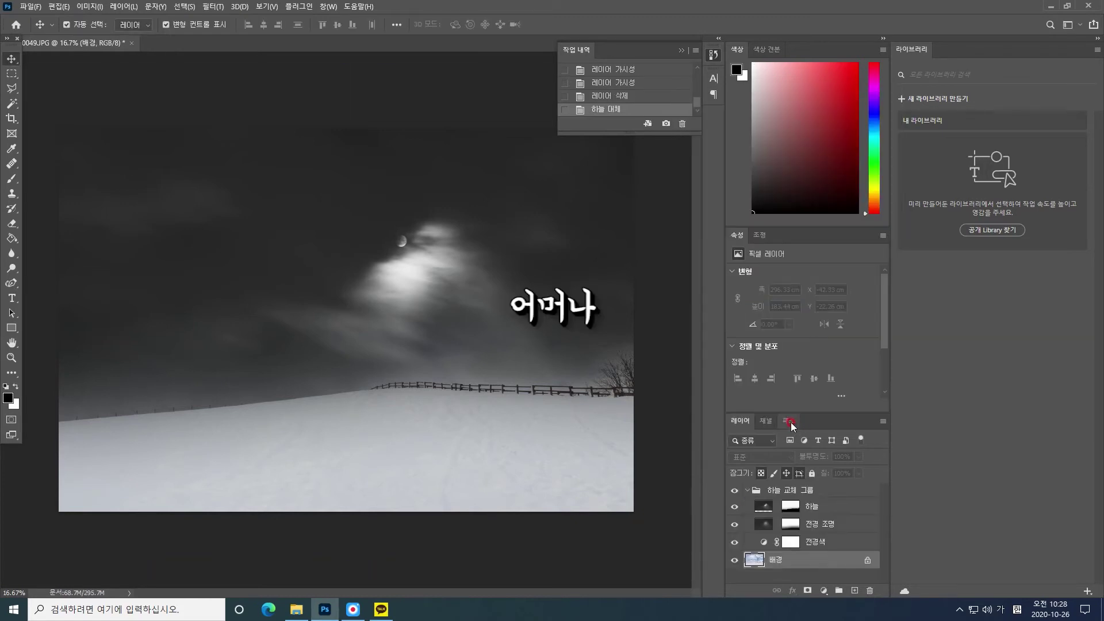
click(735, 490)
click(774, 266)
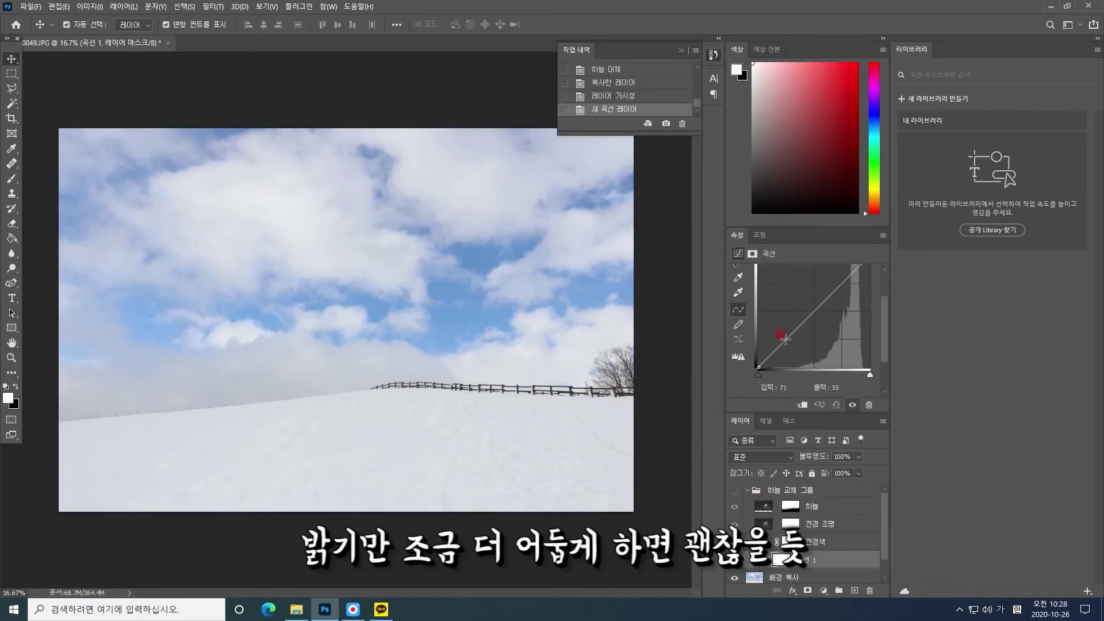
mouse_move(785, 343)
mouse_down()
mouse_move(796, 352)
mouse_move(828, 342)
mouse_up()
Reshape the curve to balance the snow's brightness under the moon sky
click(734, 491)
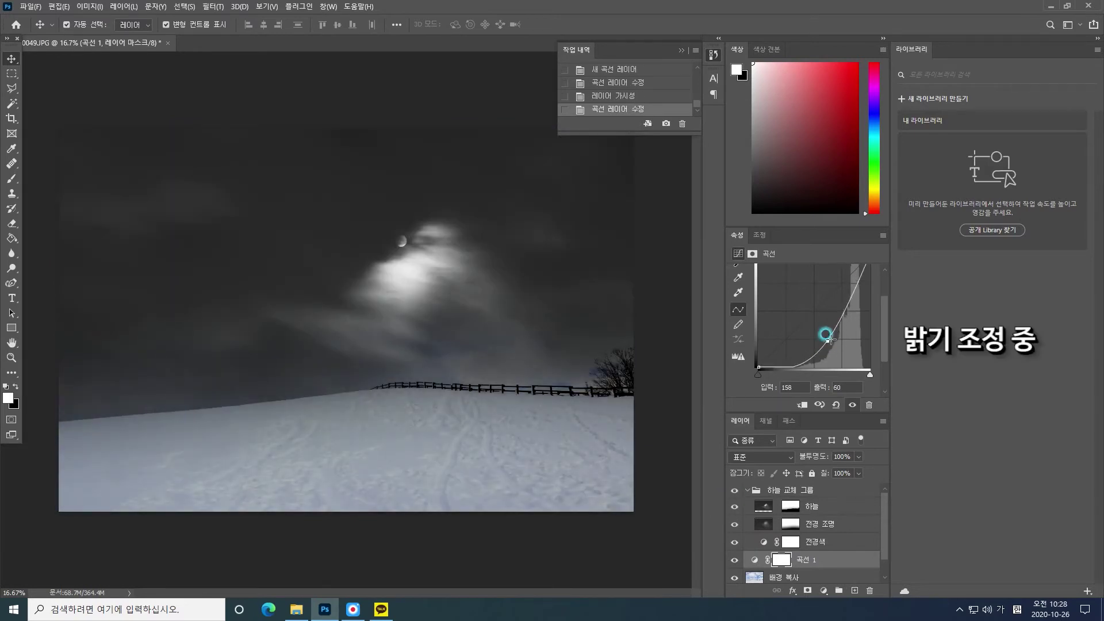
drag(853, 296, 856, 293)
key(ctrl+minus)
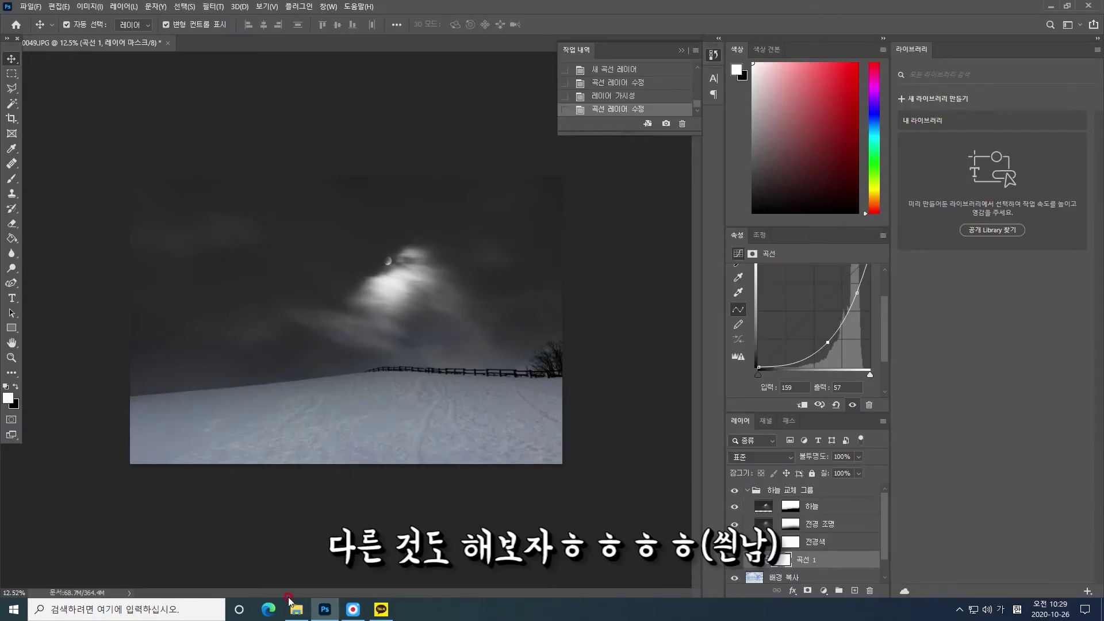
click(297, 609)
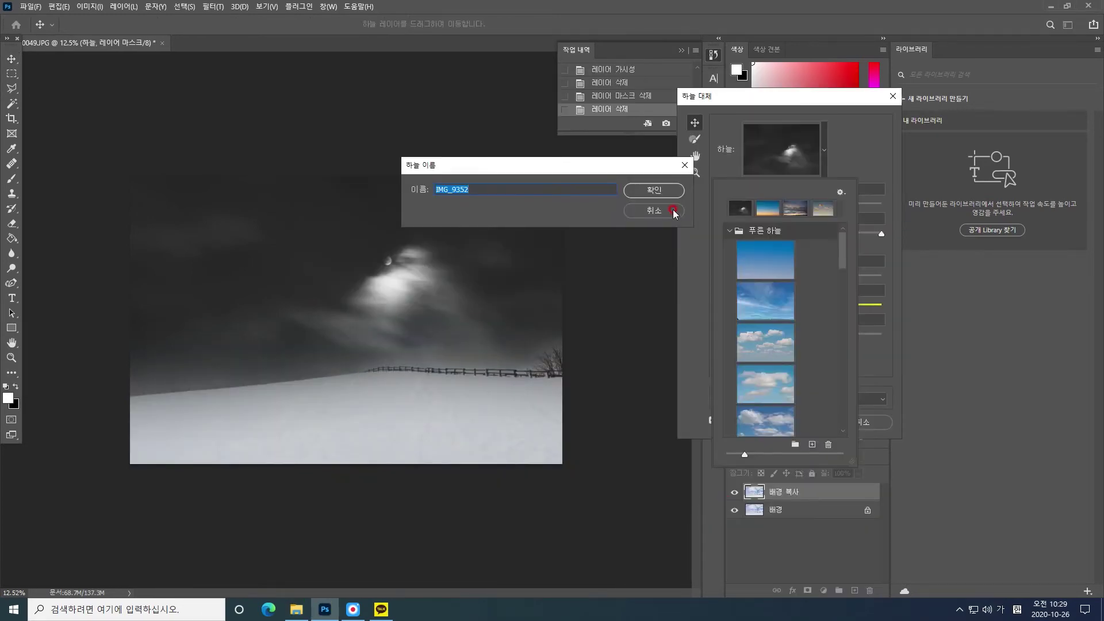
Add the full-moon greeting sky and darken the snow with a Curves layer
text(ㅌ)
click(673, 211)
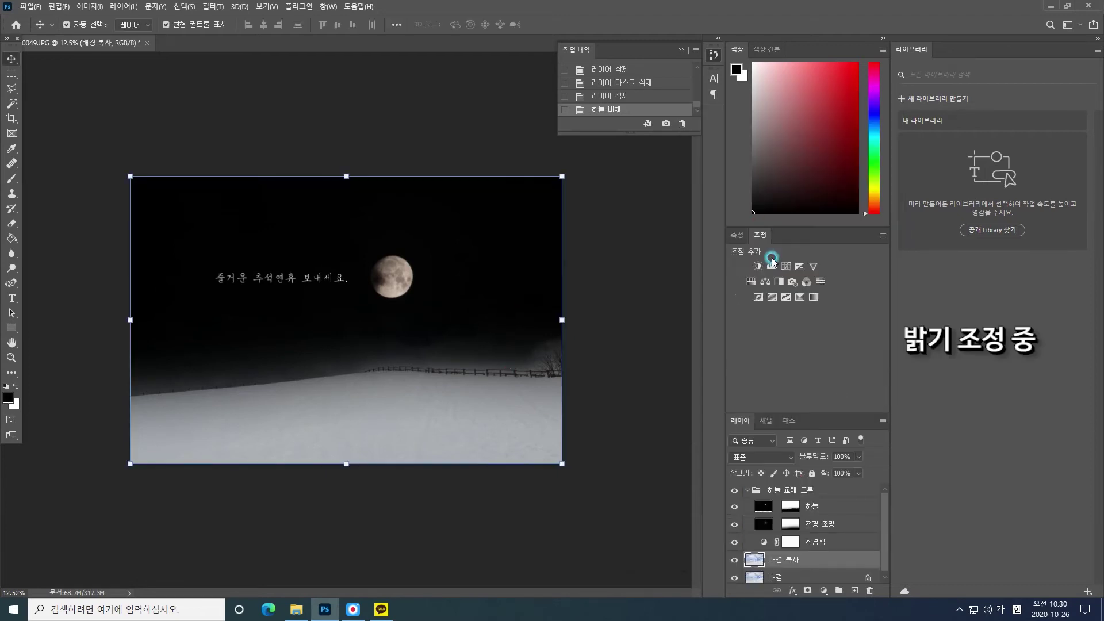
click(772, 266)
drag(789, 357, 818, 370)
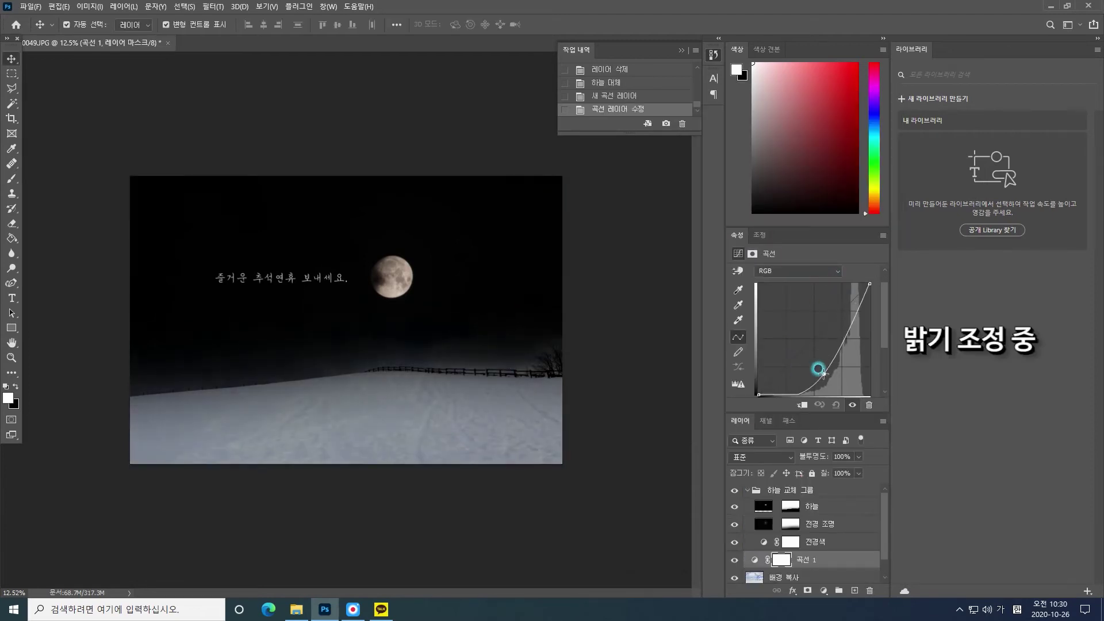
click(287, 230)
key(ctrl+plus)
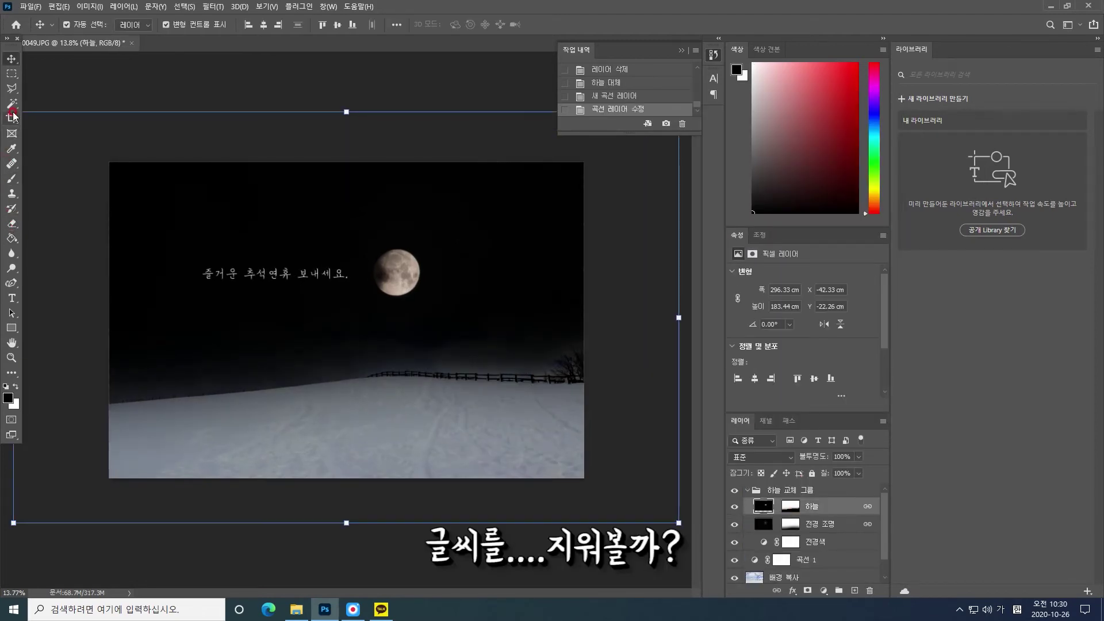
Paint out the greeting text with the Spot Healing Brush, then preview Save for Web
click(12, 163)
scroll(173, 276, up, 3)
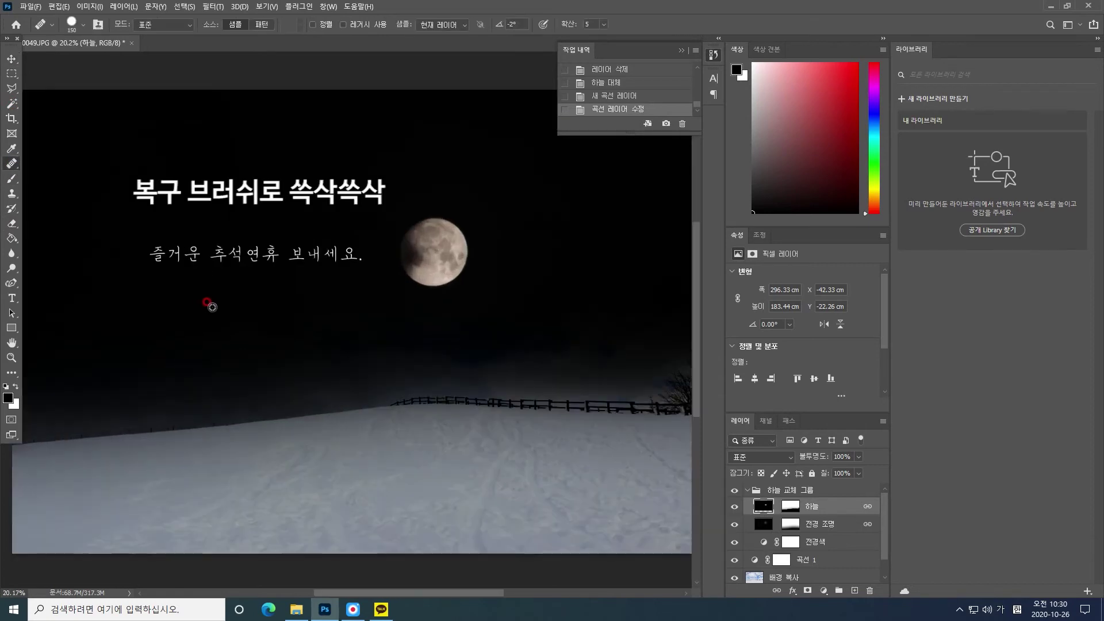
drag(172, 253, 351, 253)
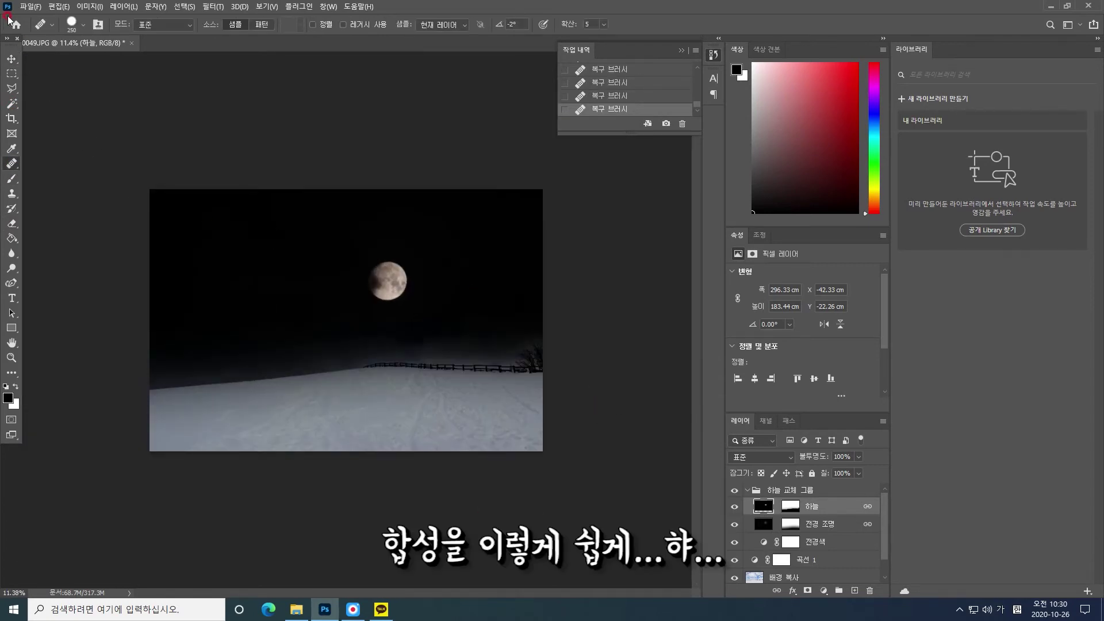
click(12, 58)
key(ctrl+alt+shift+s)
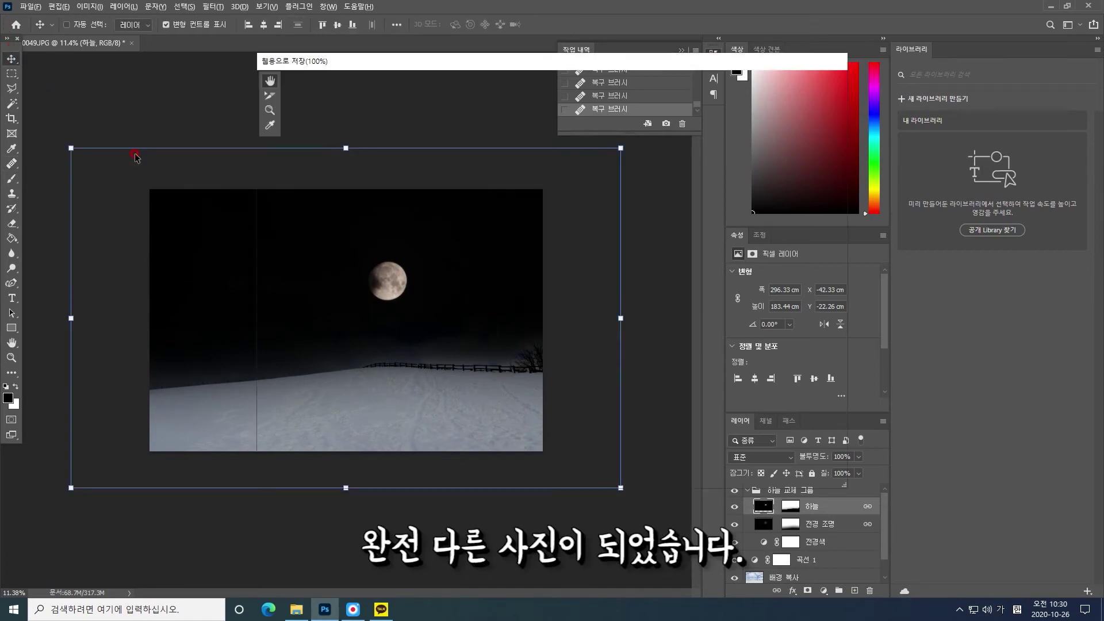
key(Escape)
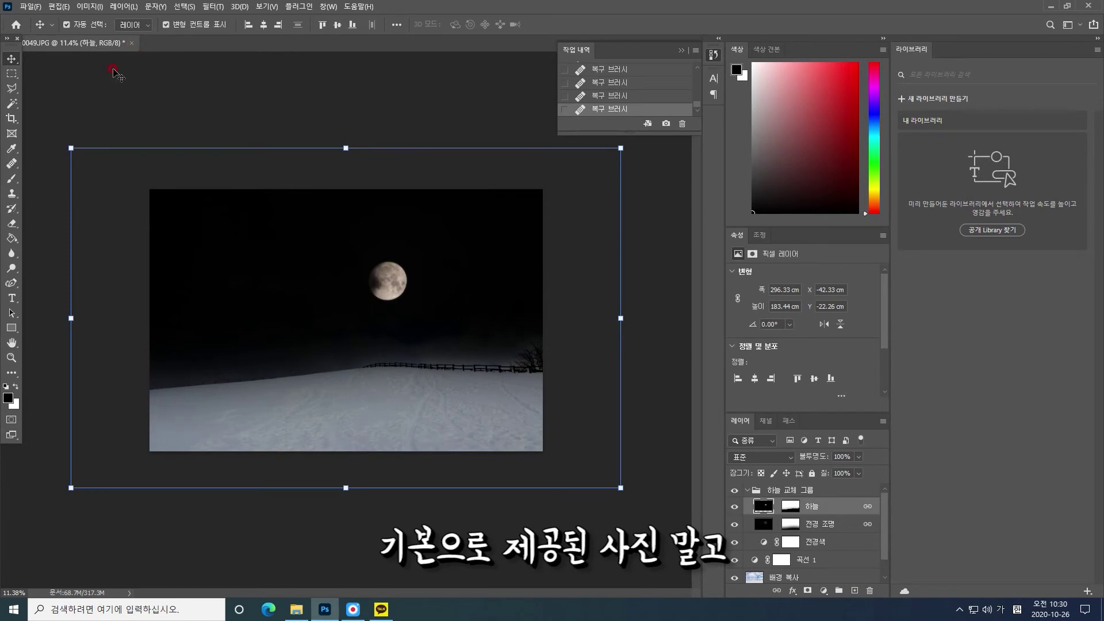
Delete the existing moon sky replacement layers and start a new Sky Replacement
click(789, 506)
key(Delete)
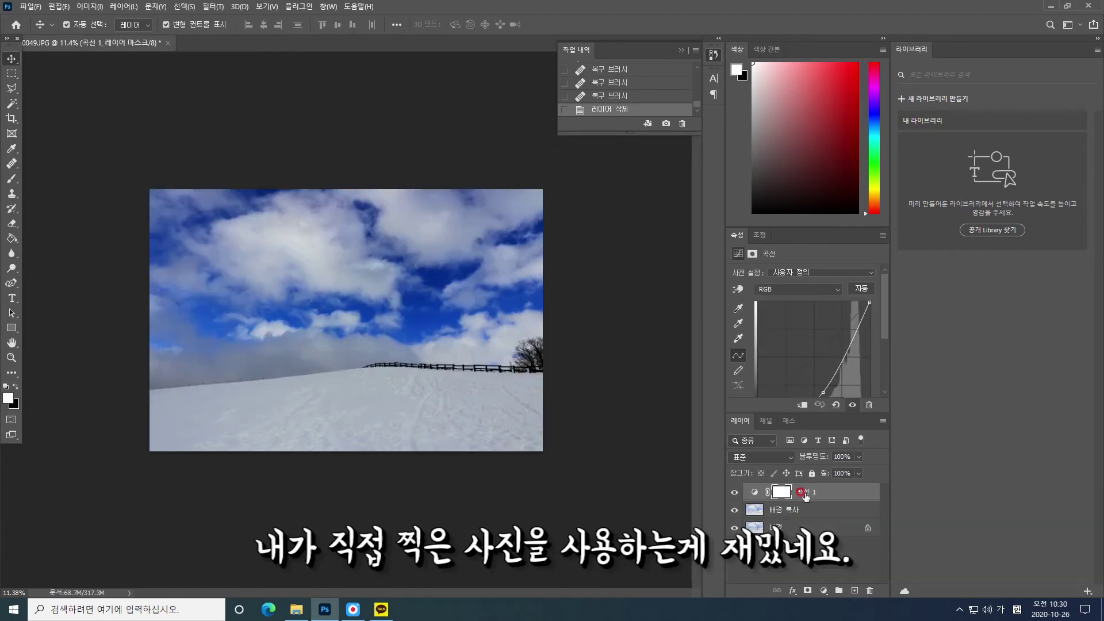
key(Delete)
key(alt+e)
click(74, 302)
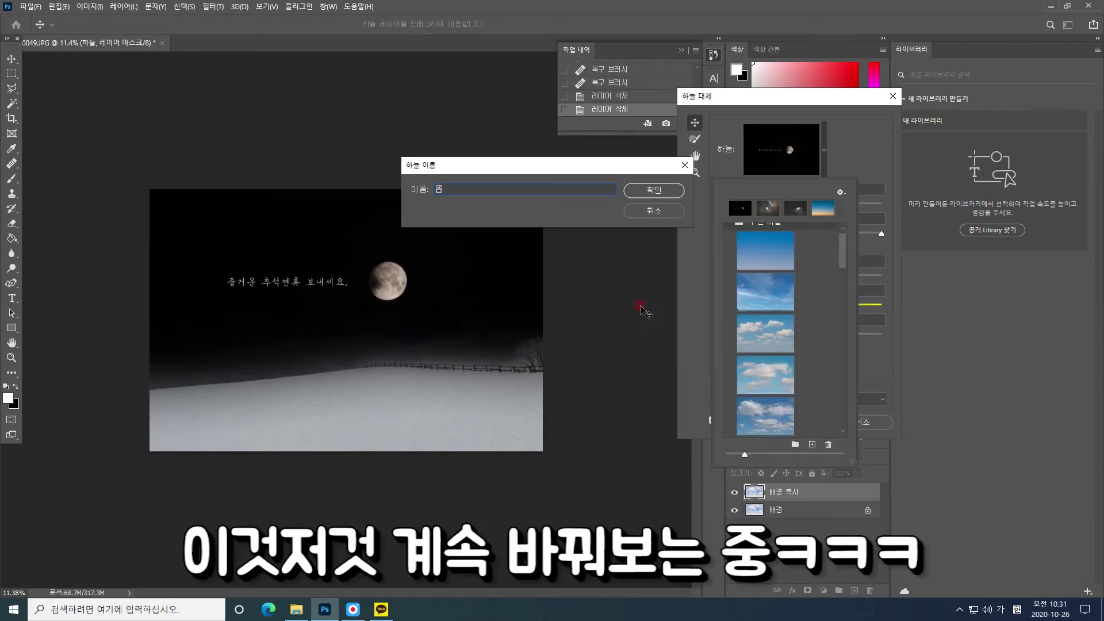
Add a lavender crescent-moon sky, try the hazy full-moon preset, then settle on lavender
key(Return)
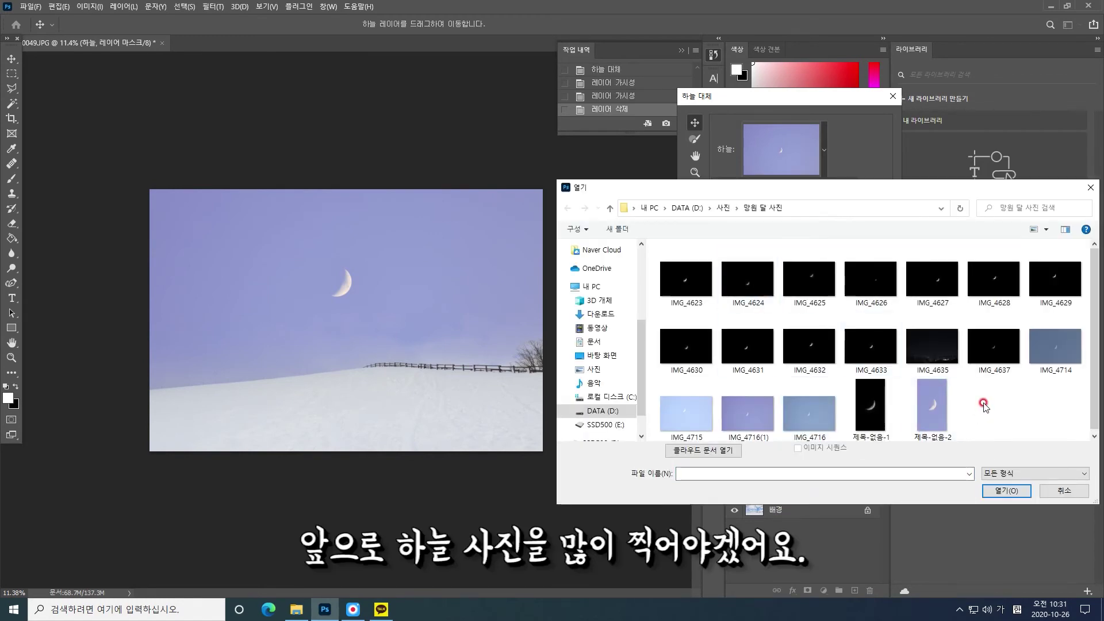
key(alt+Up)
key(alt+Up)
click(1061, 490)
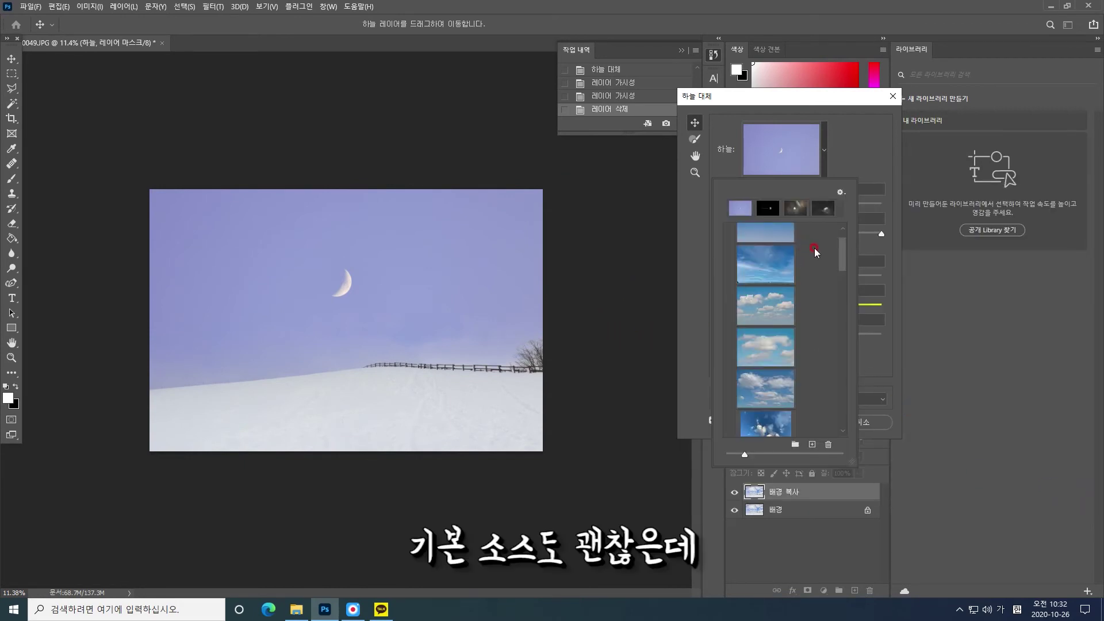
drag(840, 257, 843, 411)
click(767, 337)
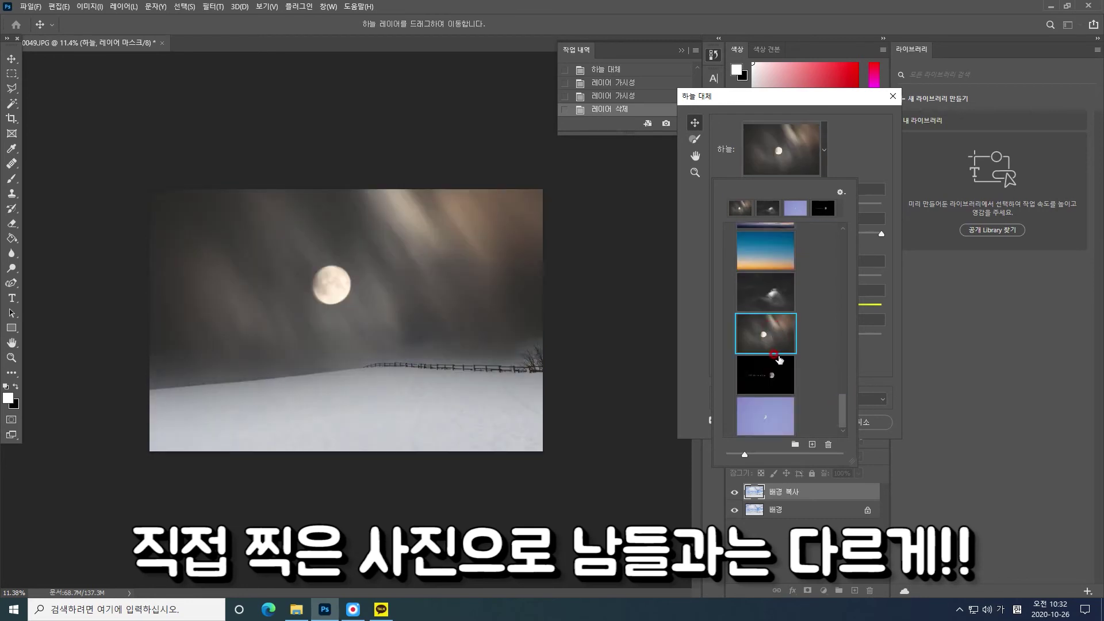
click(776, 407)
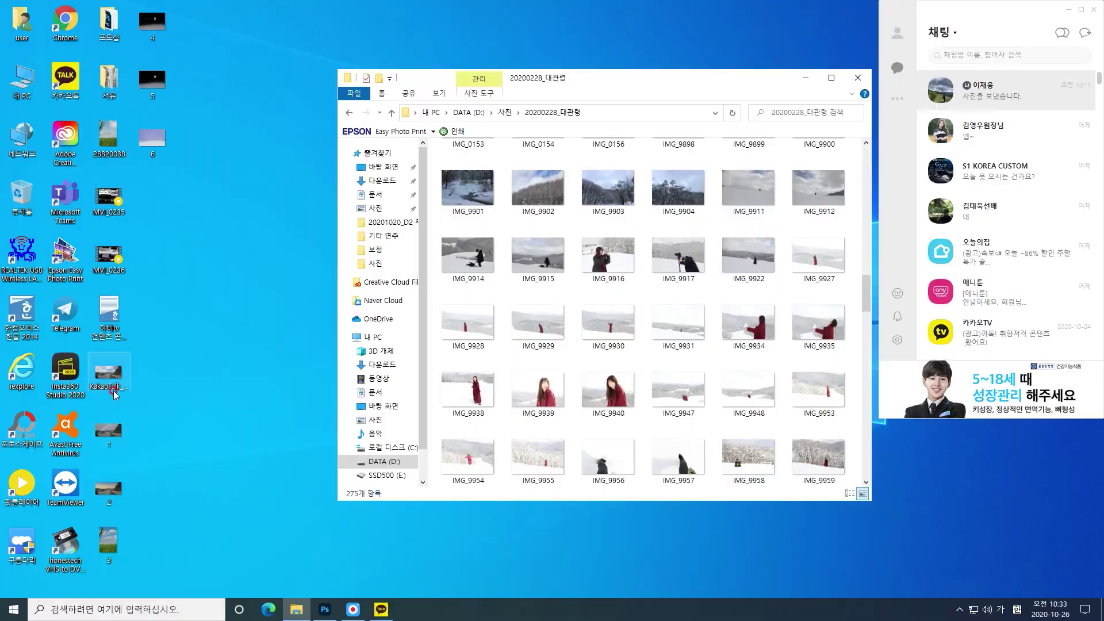
Browse the finished photos in Windows Photos, including the moonlit snow result
double_click(696, 284)
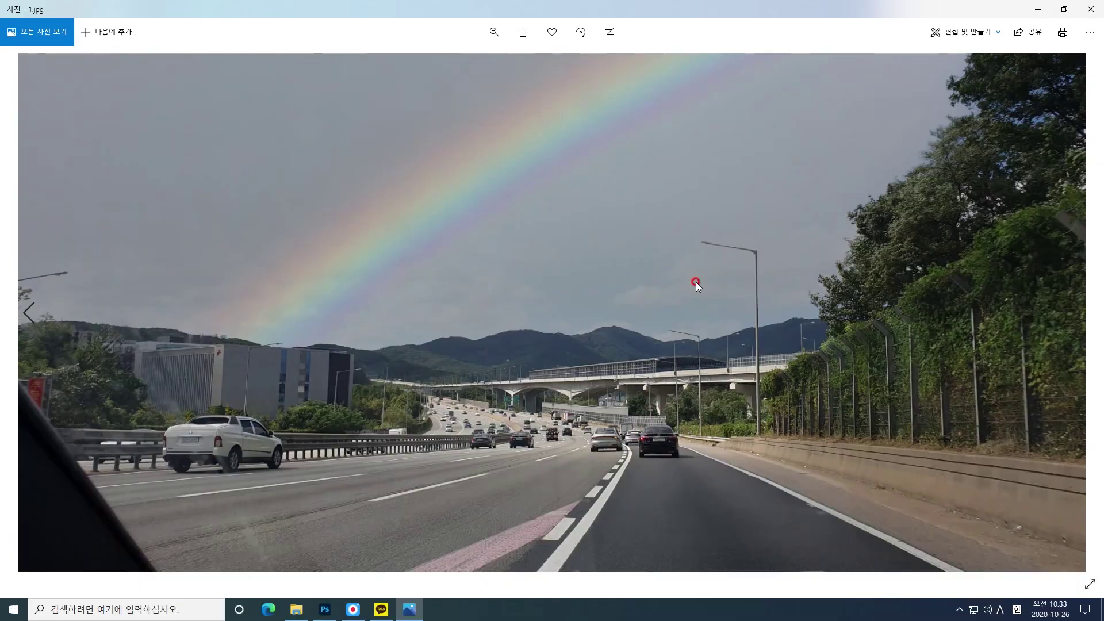
key(Right)
key(Right)
key(Right)
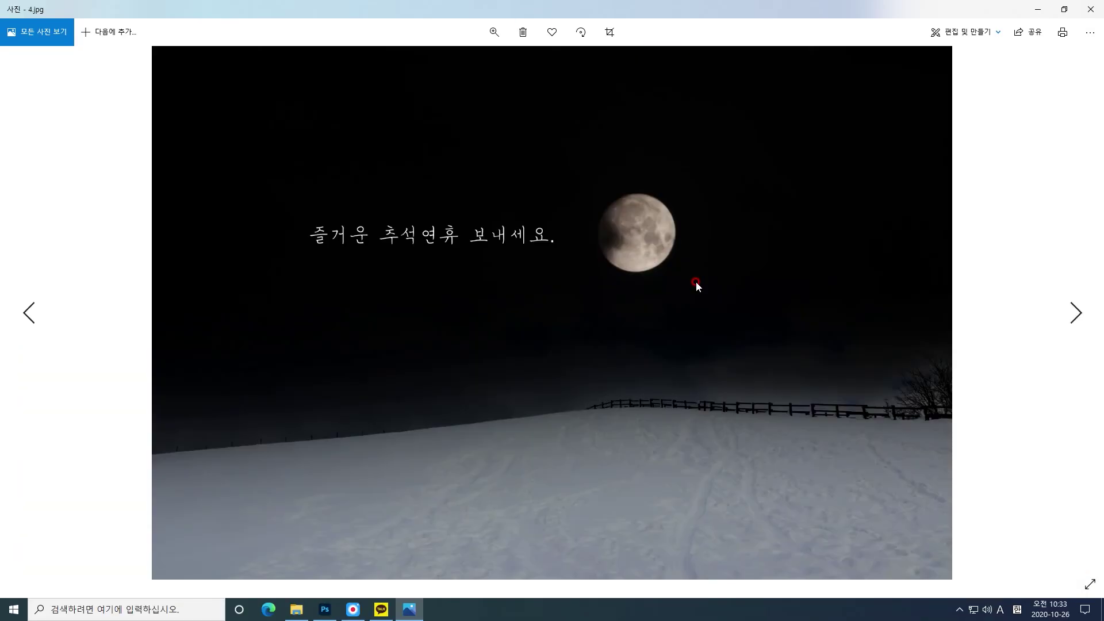
key(Left)
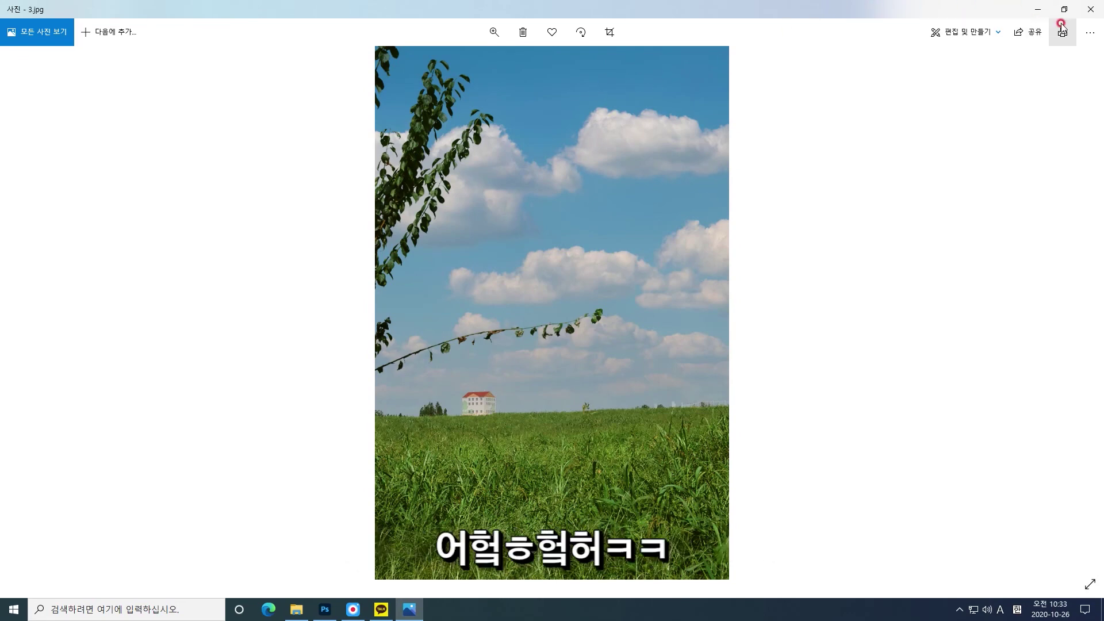
click(1090, 9)
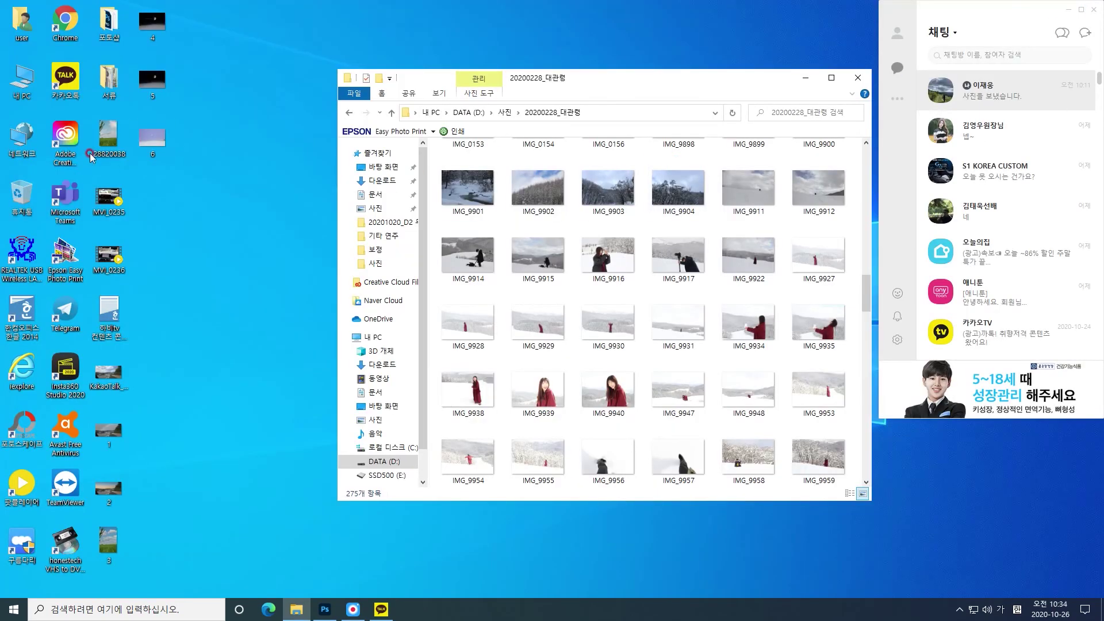
Compare the original grass-field photo 28820038.jpg with the edited 3.jpg
double_click(119, 158)
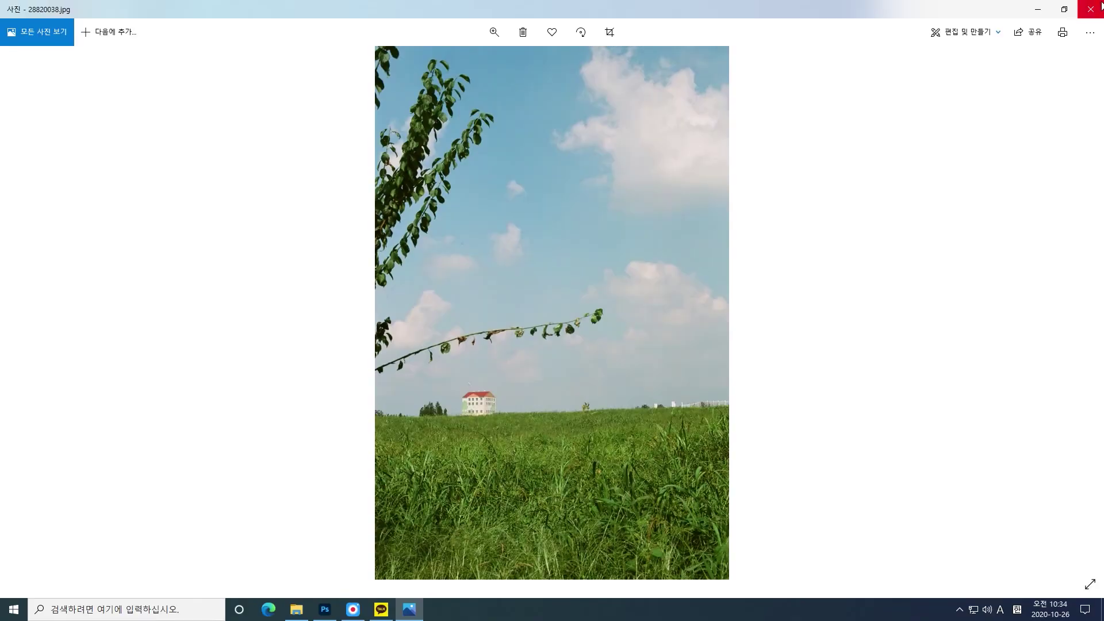
click(1092, 8)
double_click(124, 526)
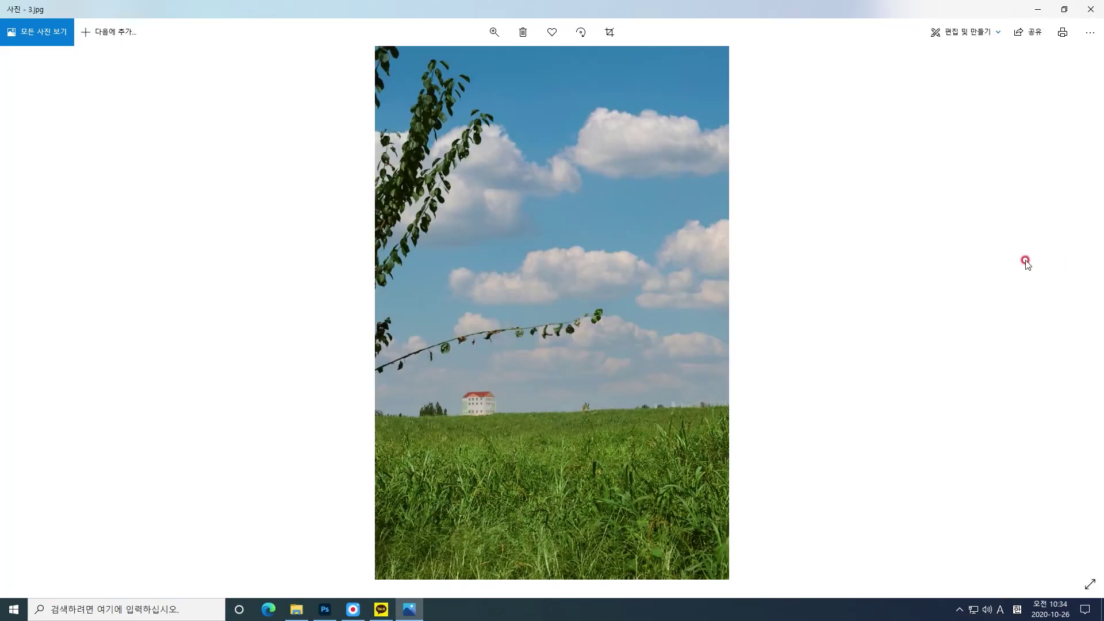
key(Right)
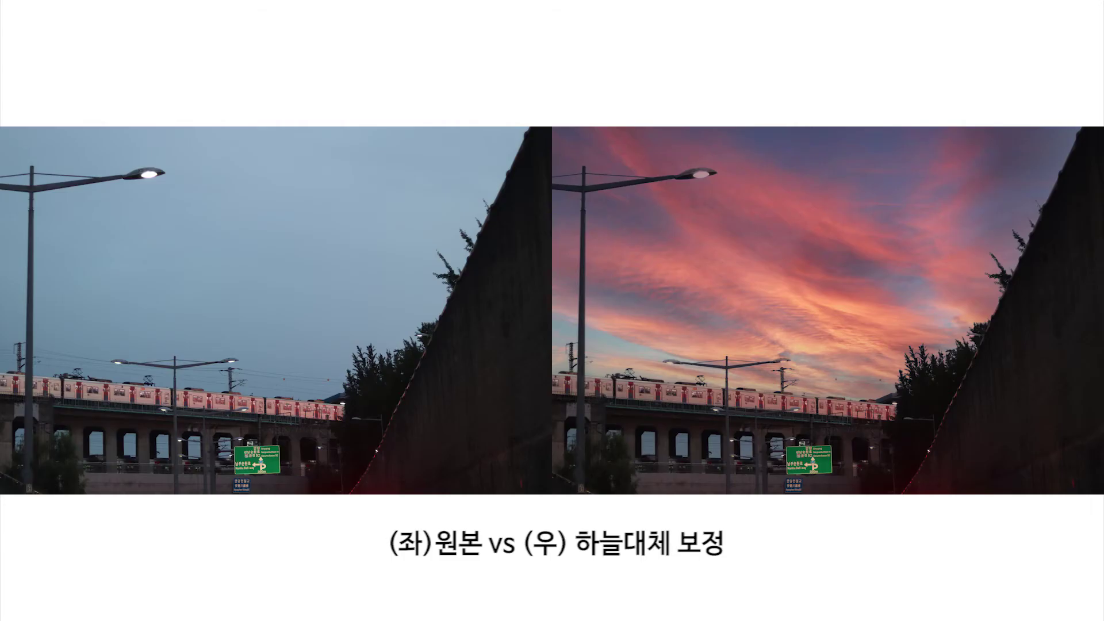